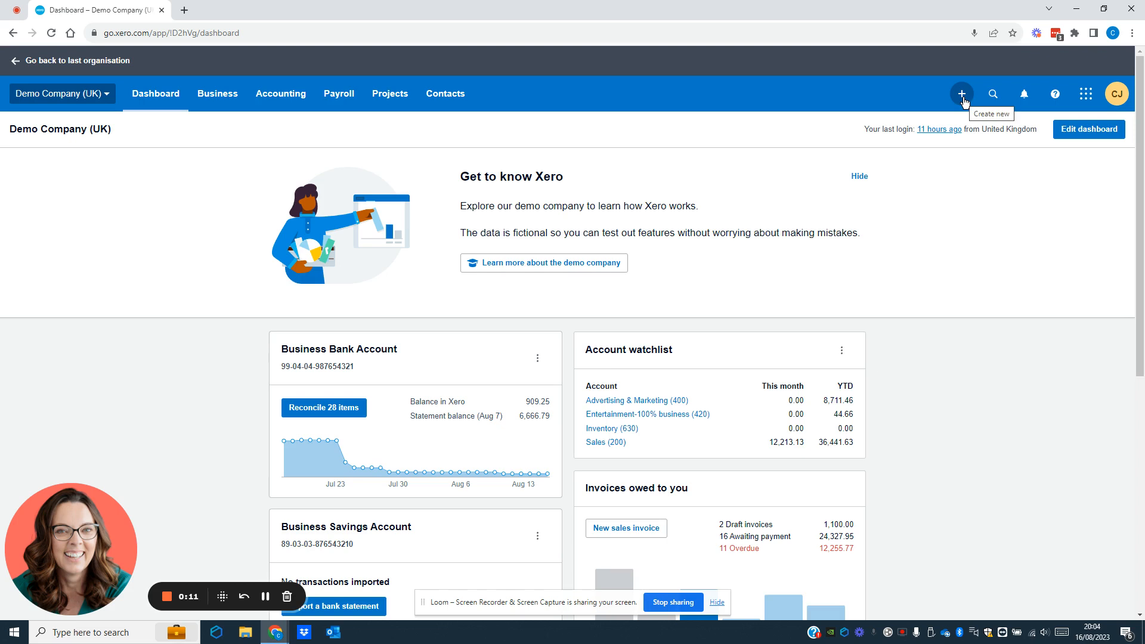
# Step: Start a blank new sales invoice (INV-0048) from the Create new menu
pyautogui.click(962, 96)
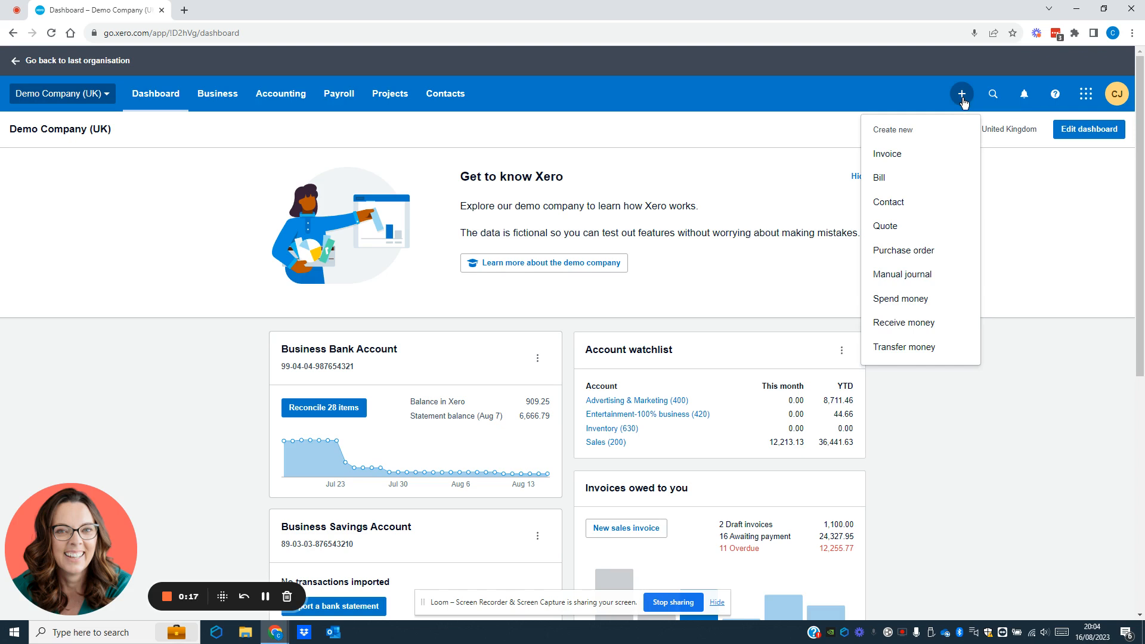
pyautogui.click(901, 154)
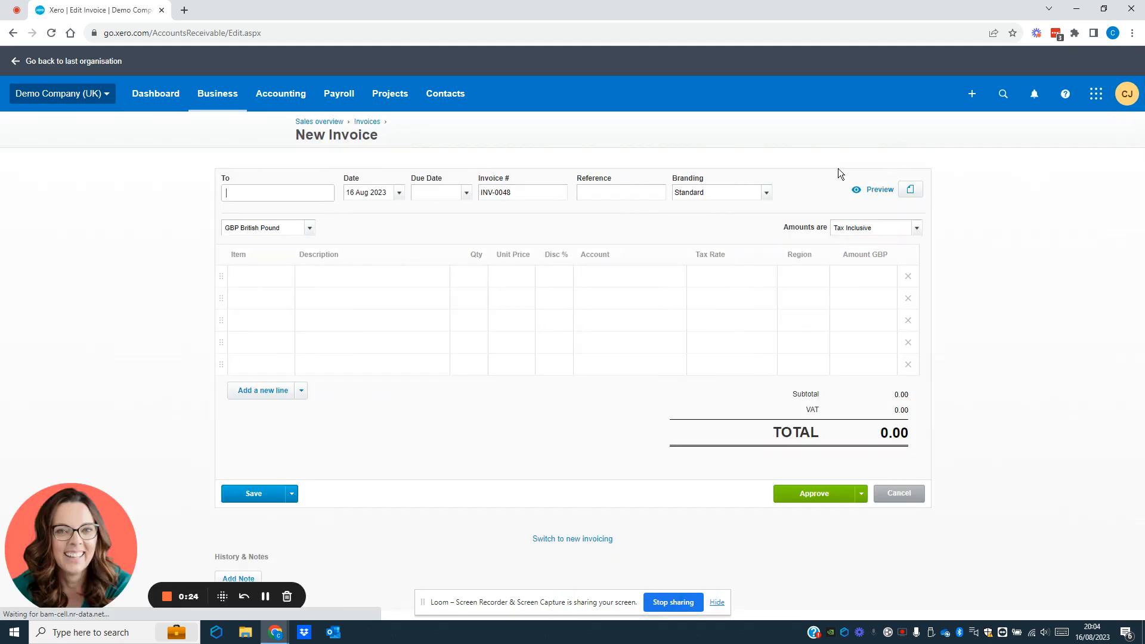
# Step: Enter the client's full name in the To field and add it as a new contact
pyautogui.click(240, 196)
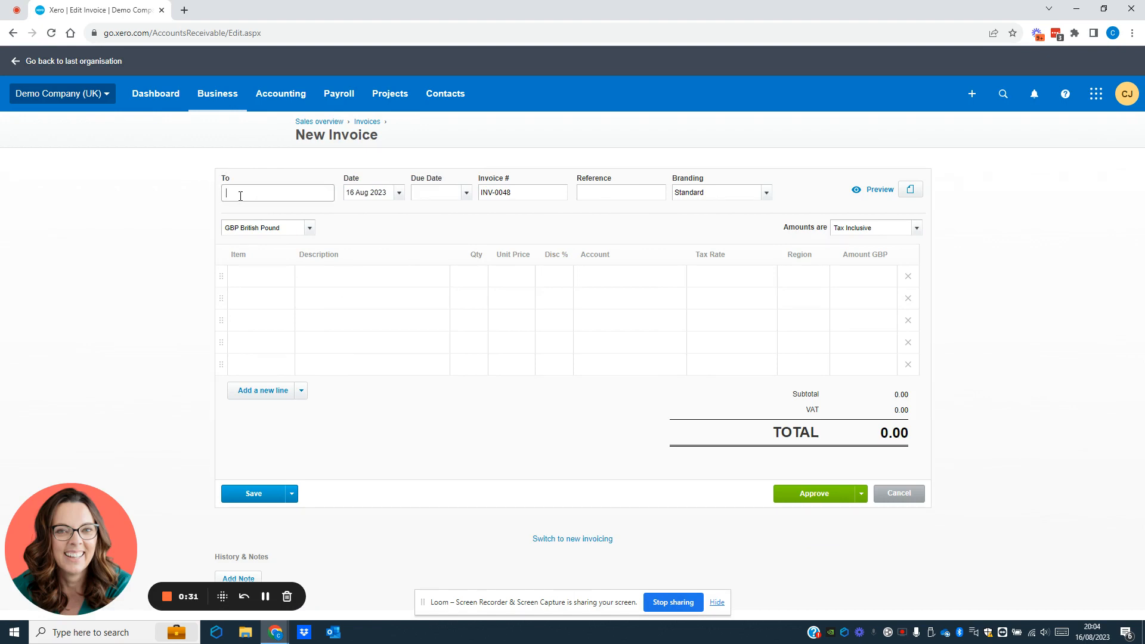
pyautogui.write('ab')
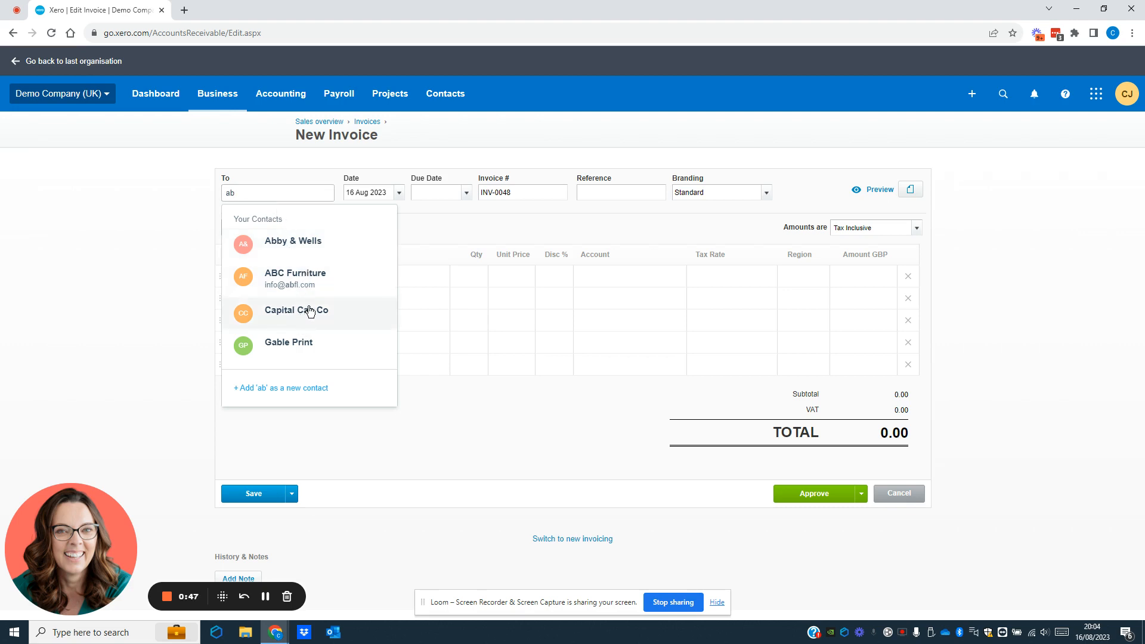
pyautogui.press('BackSpace')
pyautogui.press('BackSpace')
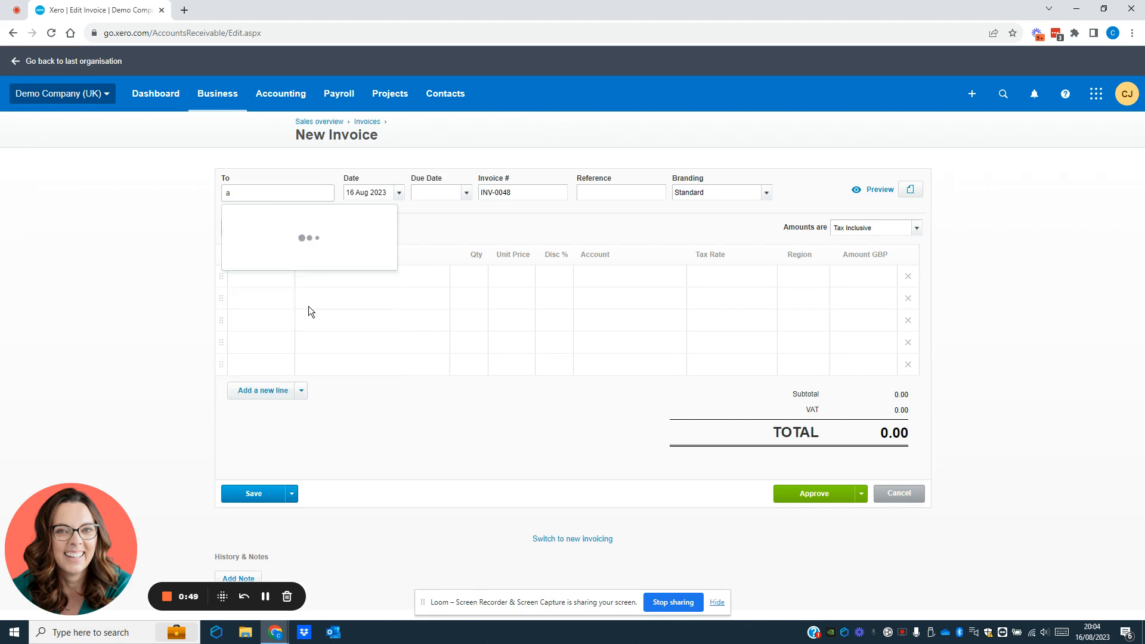
pyautogui.write('Clai')
pyautogui.press('BackSpace')
pyautogui.press('BackSpace')
pyautogui.press('BackSpace')
pyautogui.press('BackSpace')
pyautogui.write('andre')
pyautogui.press('BackSpace')
pyautogui.press('BackSpace')
pyautogui.press('BackSpace')
pyautogui.press('BackSpace')
pyautogui.press('BackSpace')
pyautogui.press('Tab')
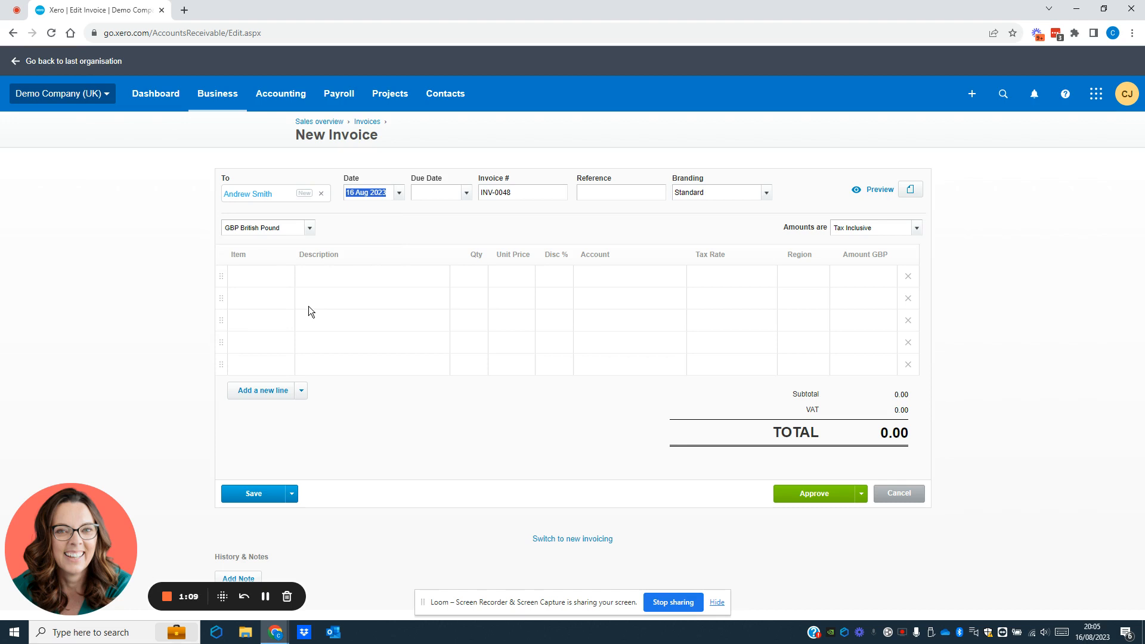
pyautogui.press('Tab')
# Step: Set the due date to 15 Sep 2023 (+30 days) and the reference to AS01
pyautogui.click(467, 194)
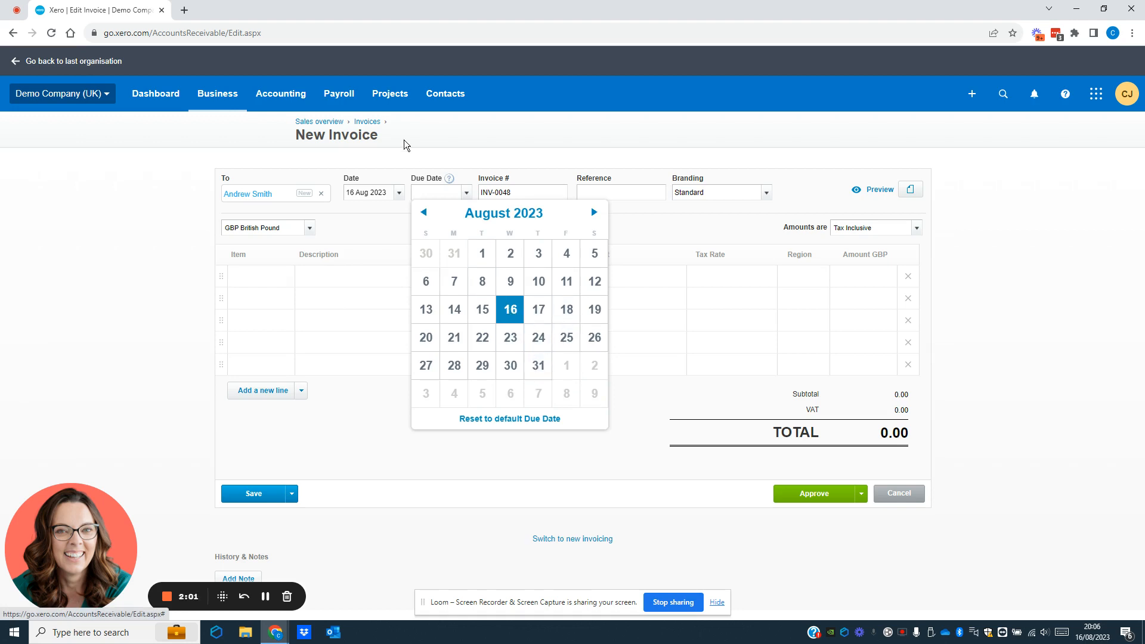
pyautogui.click(425, 191)
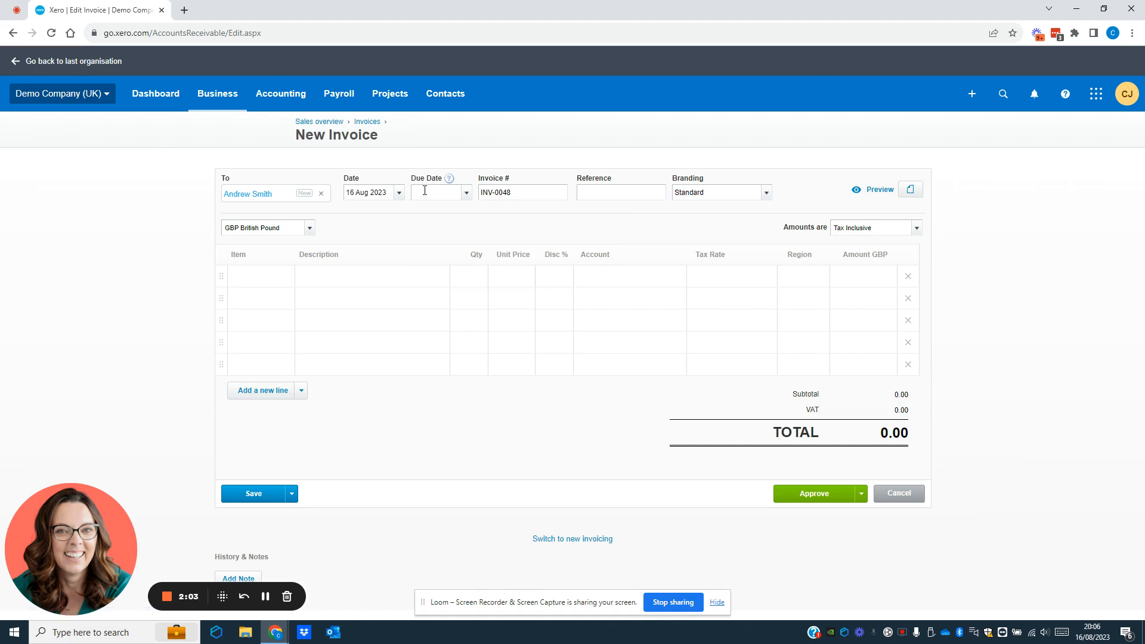
pyautogui.write('+30')
pyautogui.press('Tab')
pyautogui.press('Tab')
pyautogui.write('AS01')
pyautogui.click(767, 194)
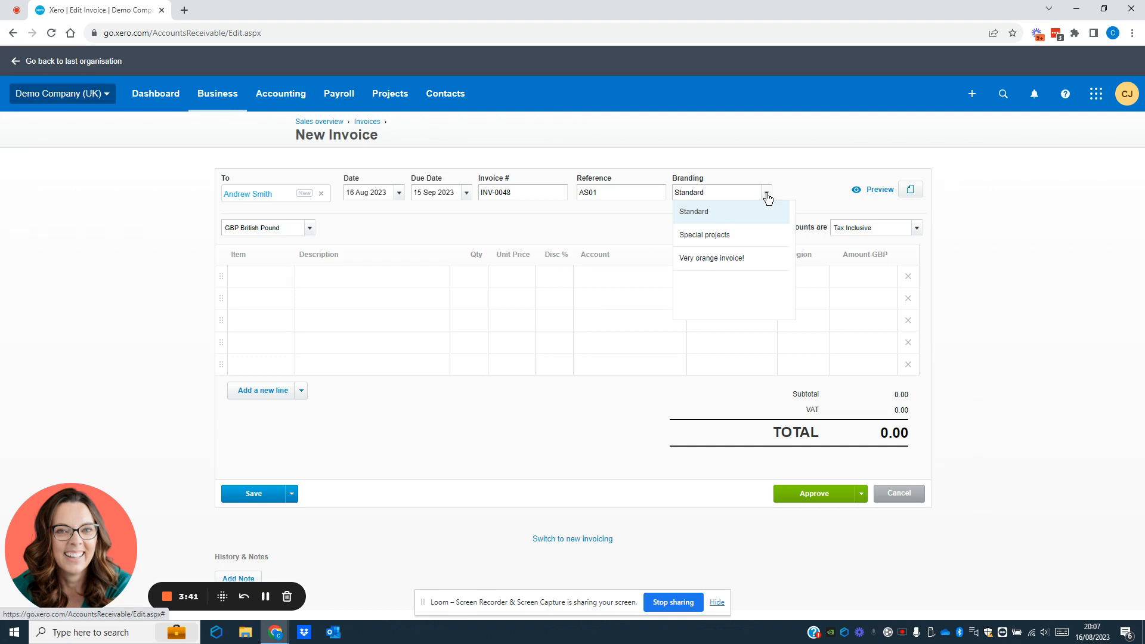
# Step: Keep Standard branding, GBP British Pound currency and tax-inclusive amounts for the invoice
pyautogui.click(730, 217)
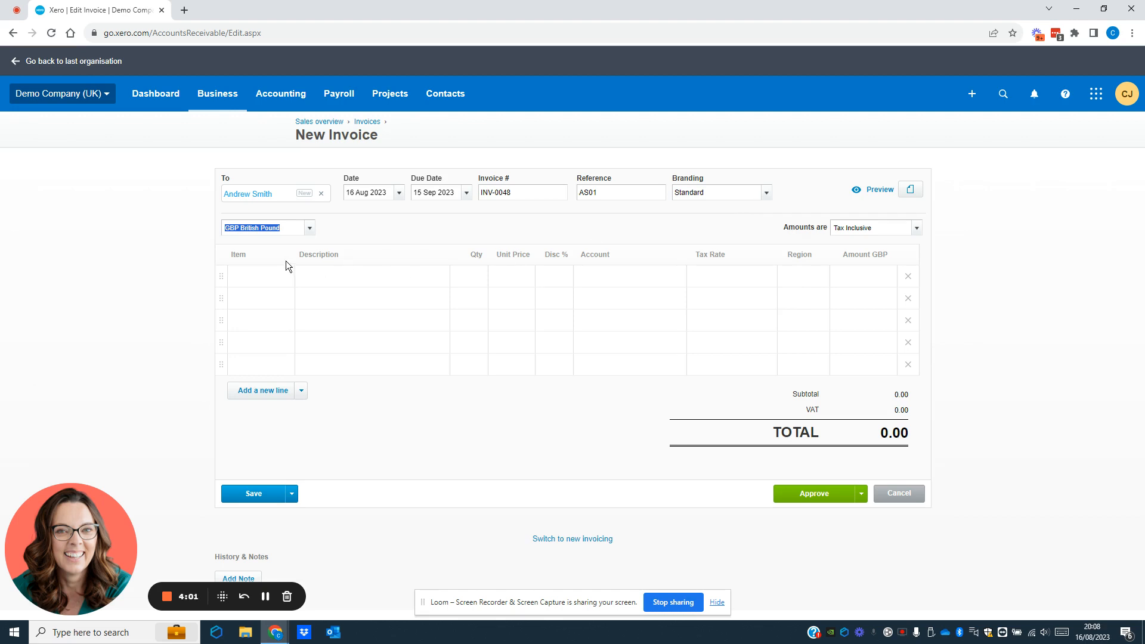
pyautogui.click(309, 230)
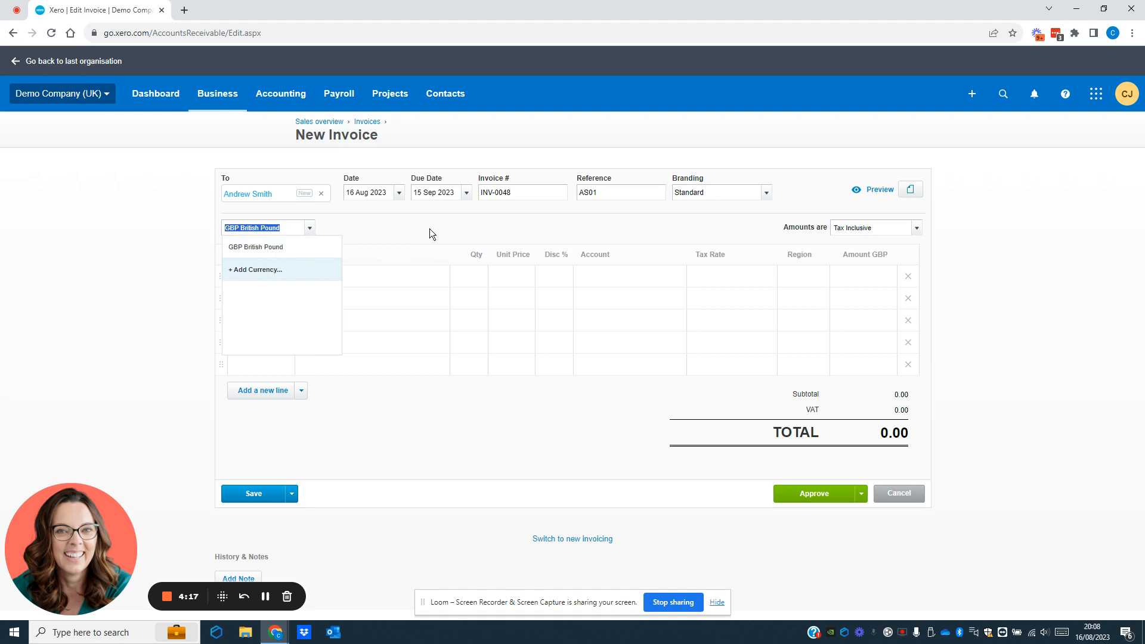
pyautogui.press('Tab')
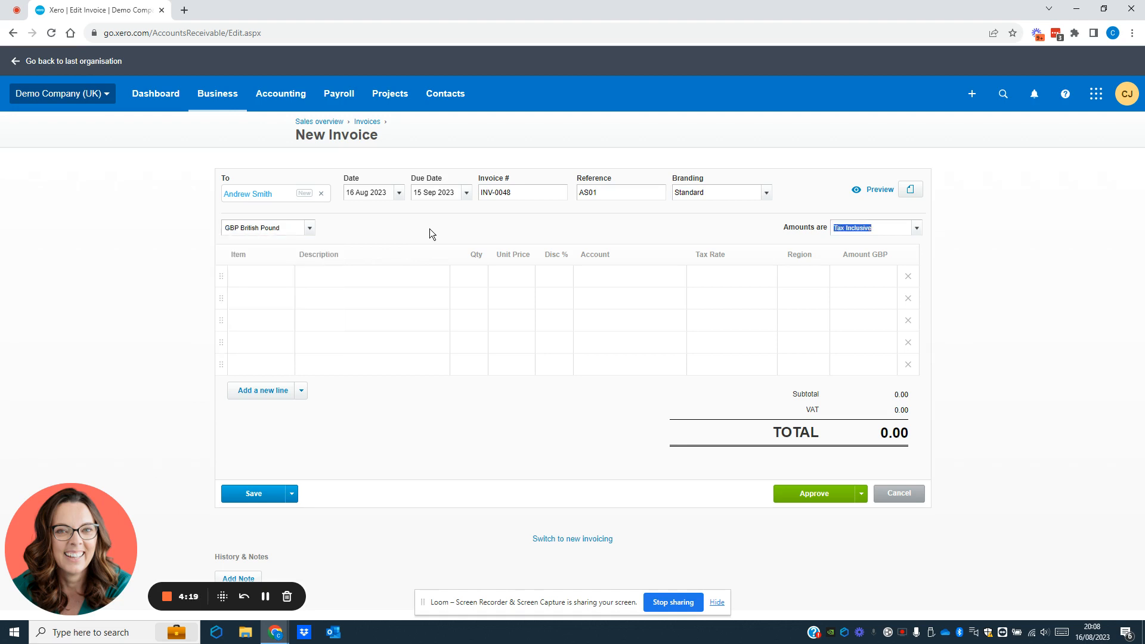
pyautogui.press('Tab')
pyautogui.click(286, 280)
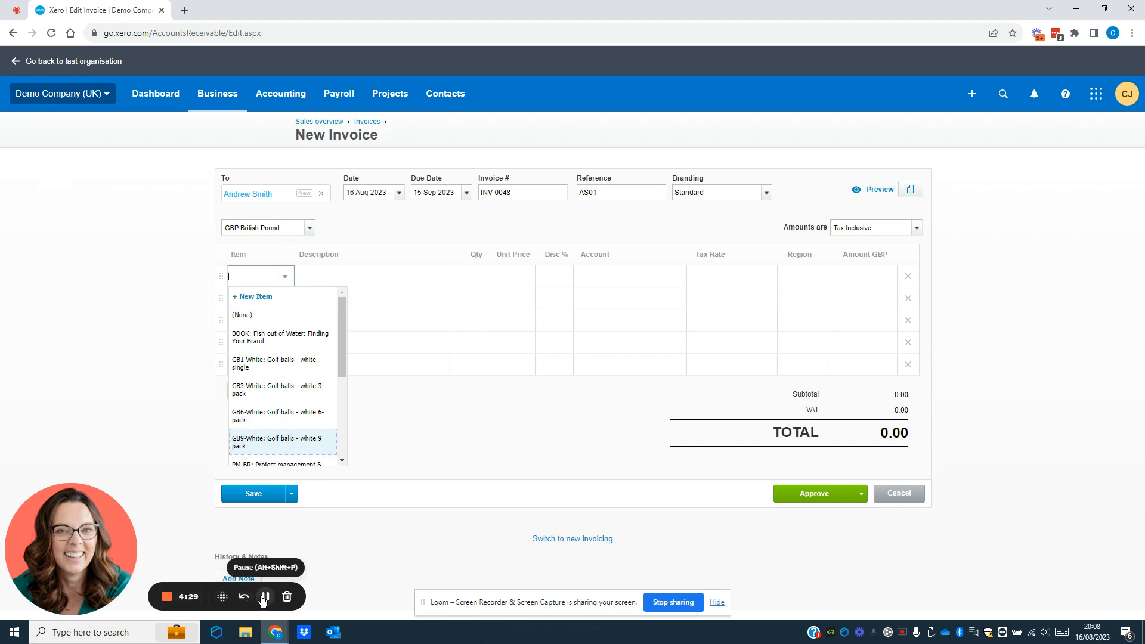
# Step: Put item TSL - Black: T-Shirt Large Black on line one at 1 × 40.00
pyautogui.click(265, 598)
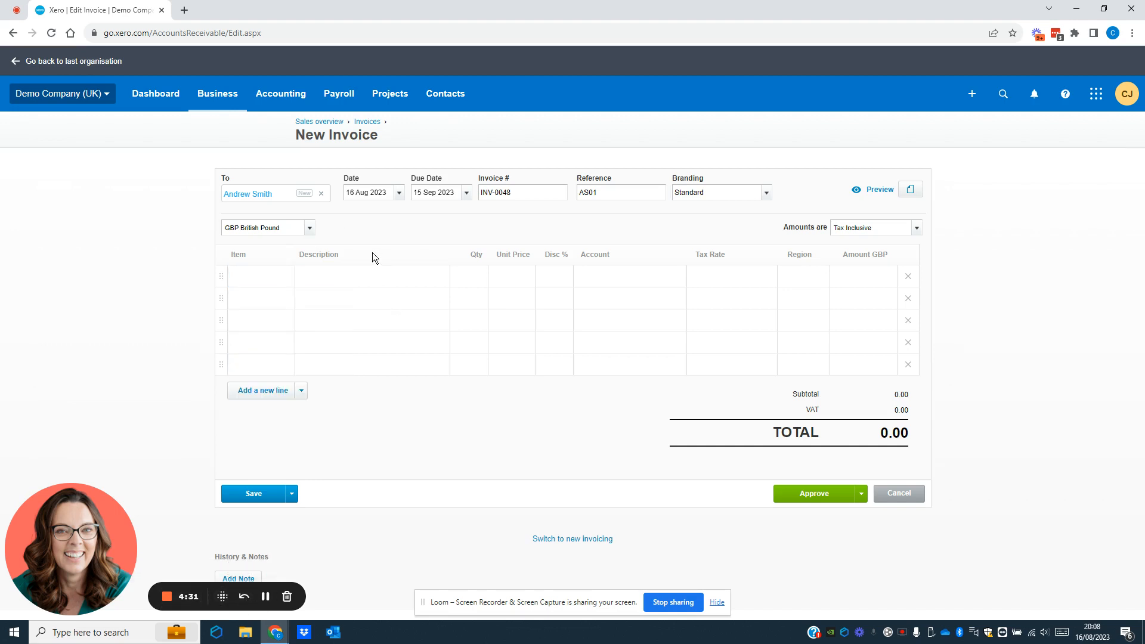
pyautogui.click(284, 278)
pyautogui.click(286, 281)
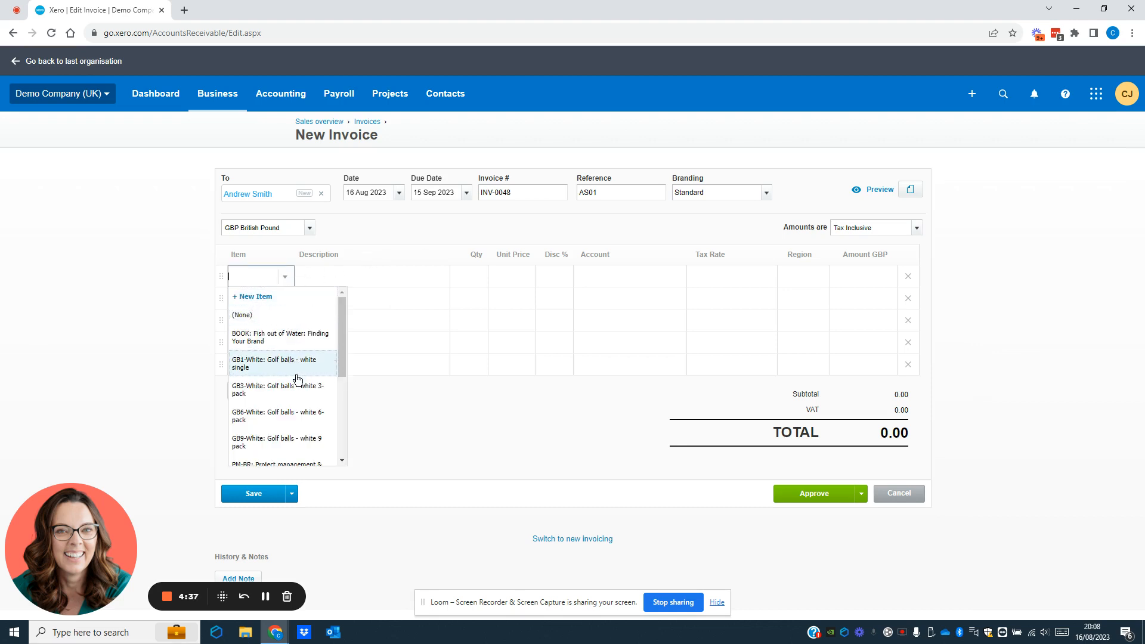
pyautogui.scroll(-1, 300, 377)
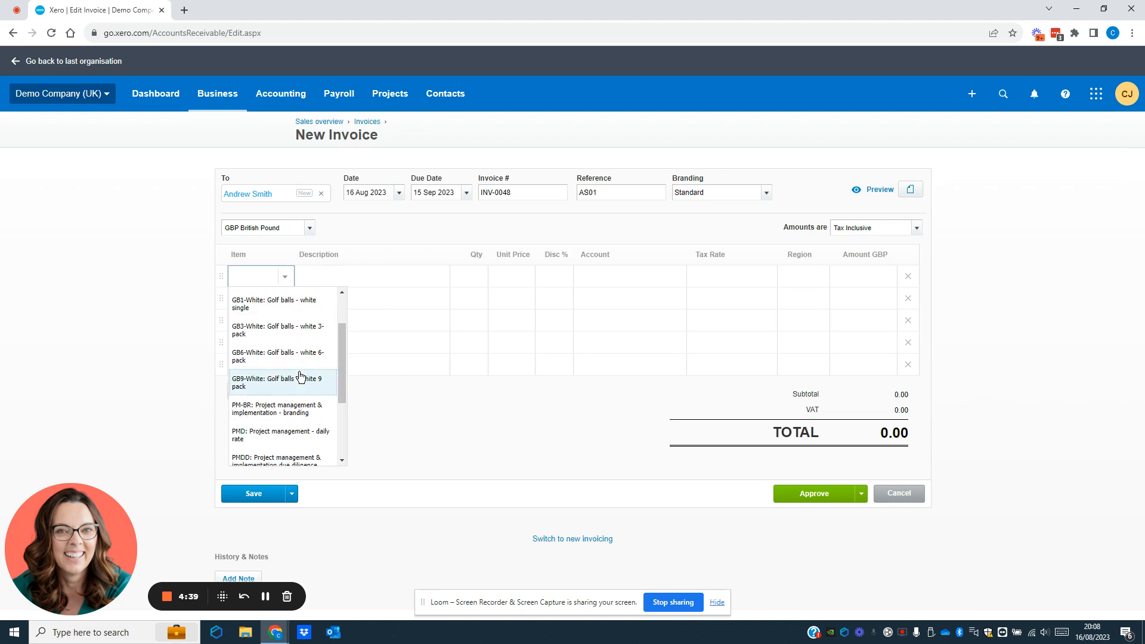
pyautogui.scroll(-1, 300, 376)
pyautogui.scroll(-1, 300, 376)
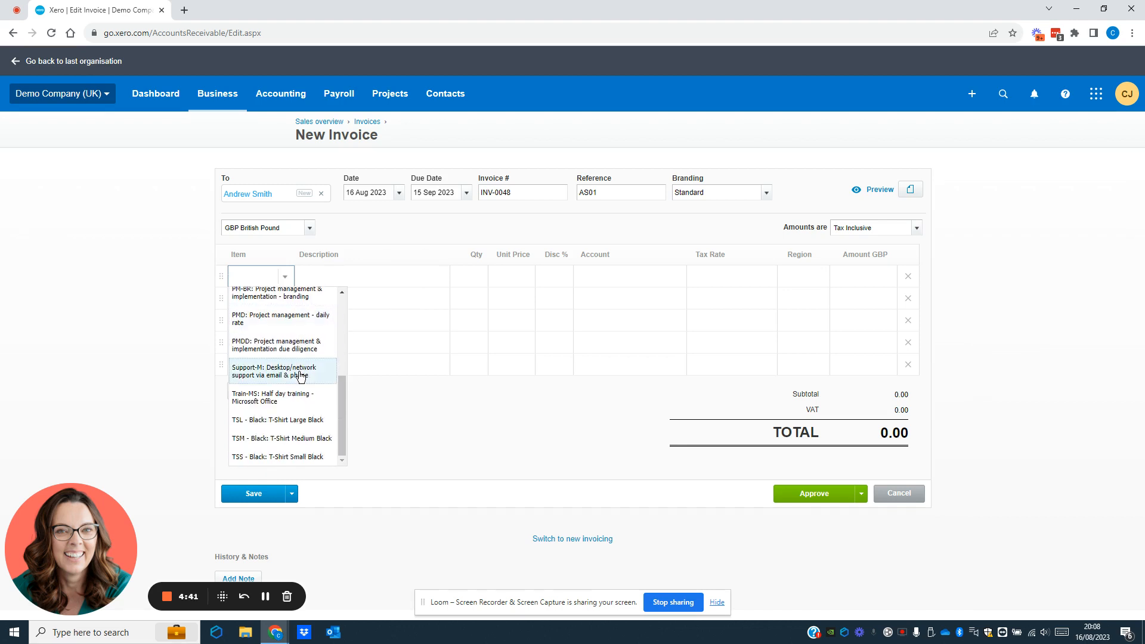
pyautogui.click(295, 425)
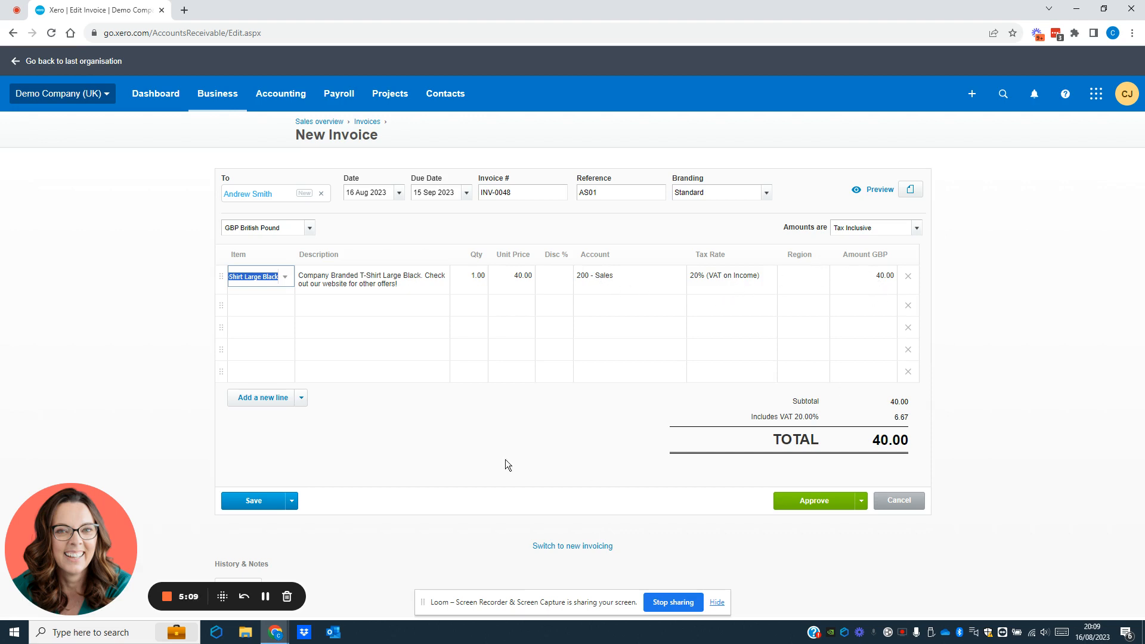
# Step: Add TSM - Black: T-Shirt Medium Black on line two with quantity 5 at 40.00 each
pyautogui.click(281, 305)
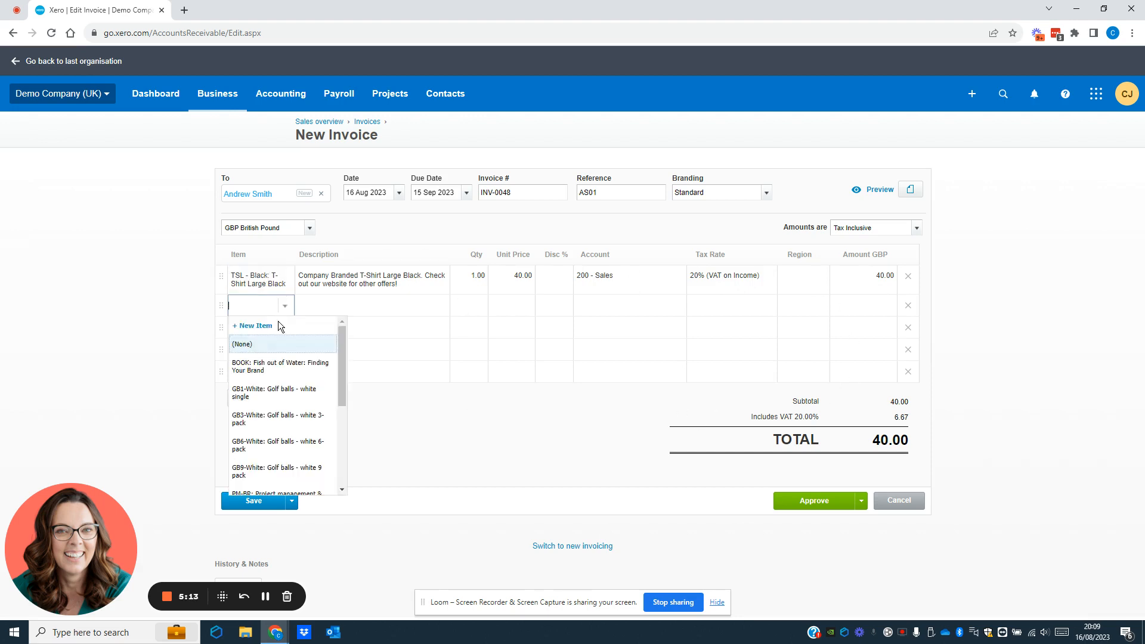
pyautogui.scroll(-5, 285, 411)
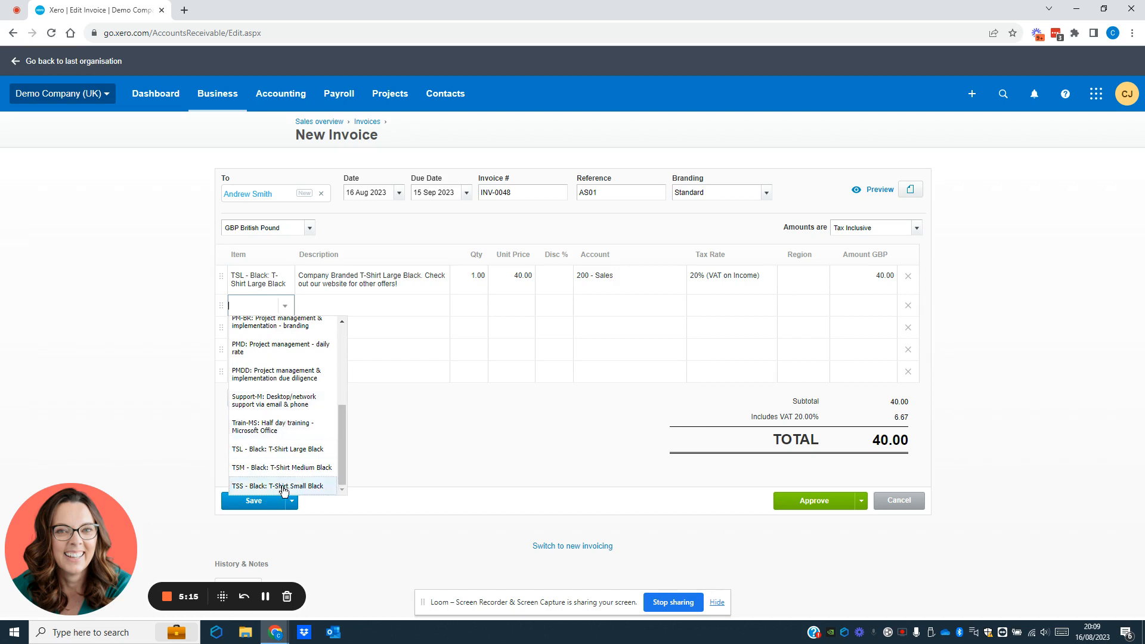
pyautogui.click(286, 468)
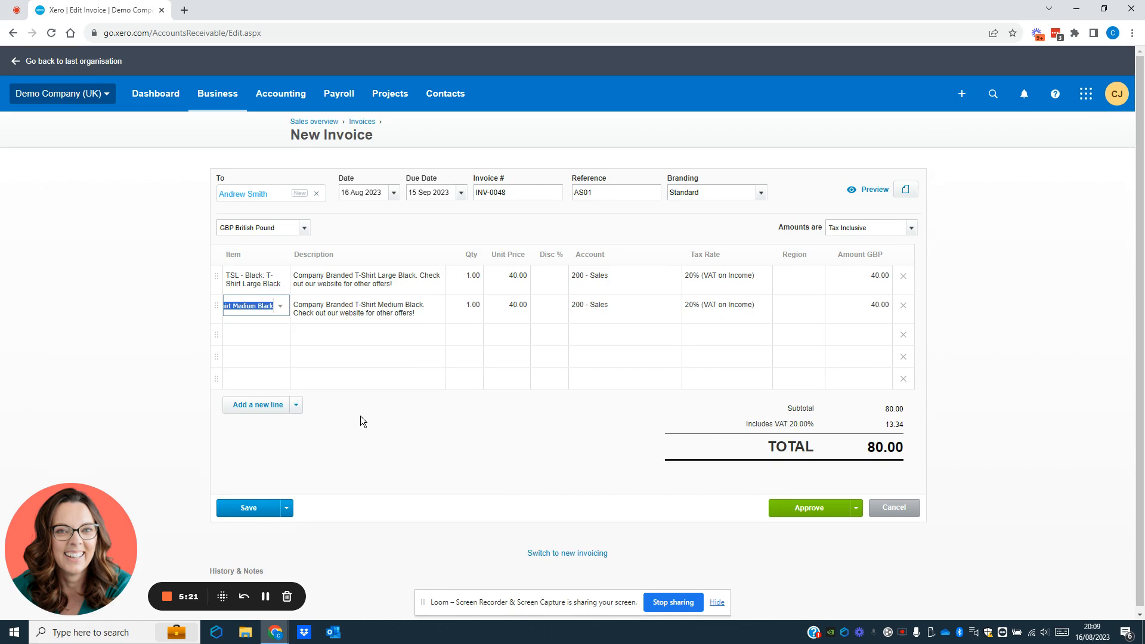
pyautogui.click(459, 305)
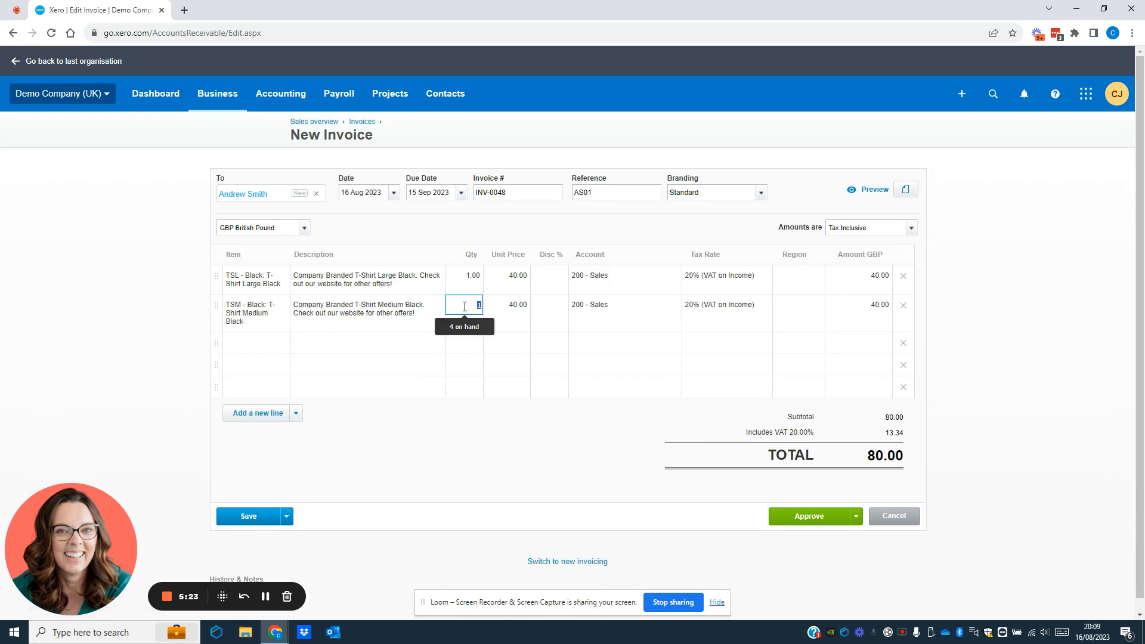
pyautogui.write('5')
pyautogui.press('Tab')
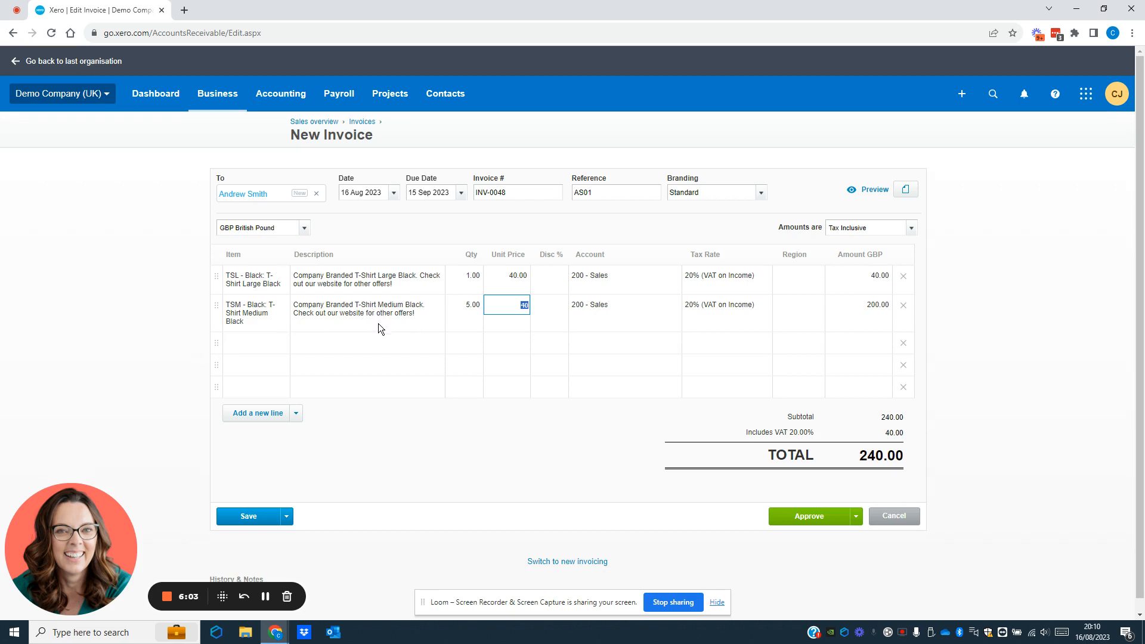
pyautogui.click(328, 342)
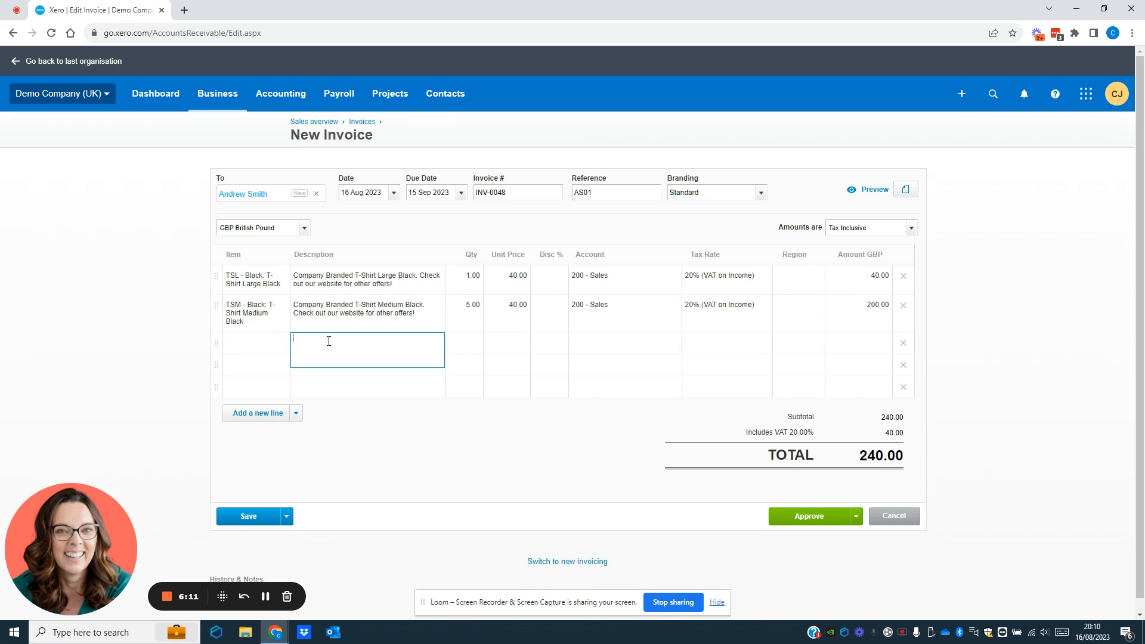
# Step: Delete both T-shirt lines and enter 'Consultancy work' with quantity 2 at 500.00 unit price
pyautogui.click(903, 278)
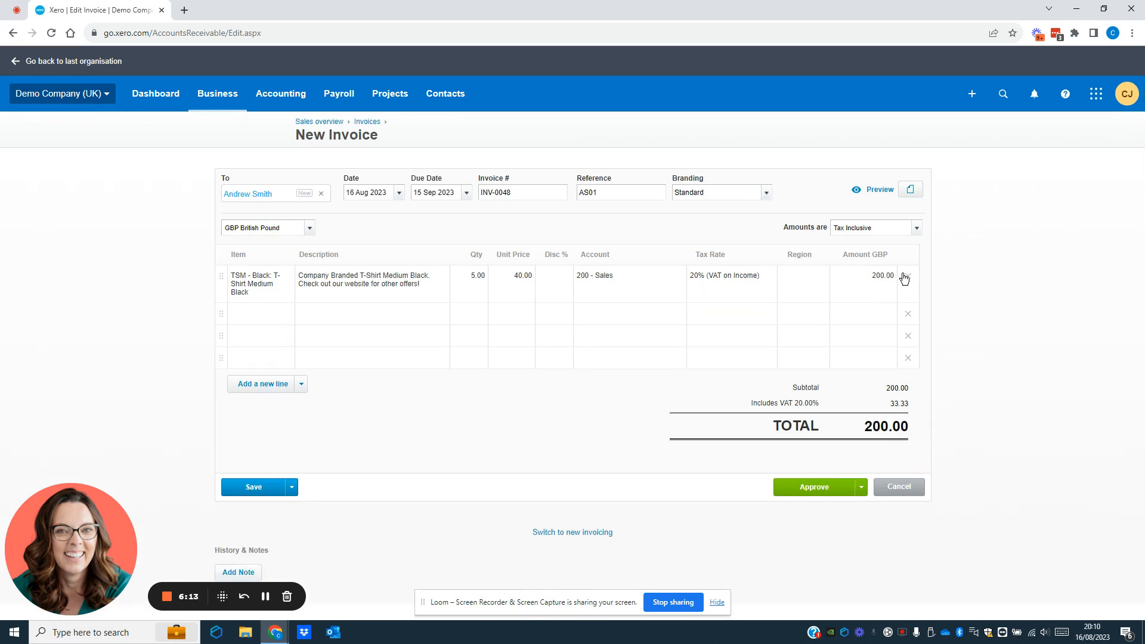
pyautogui.click(903, 278)
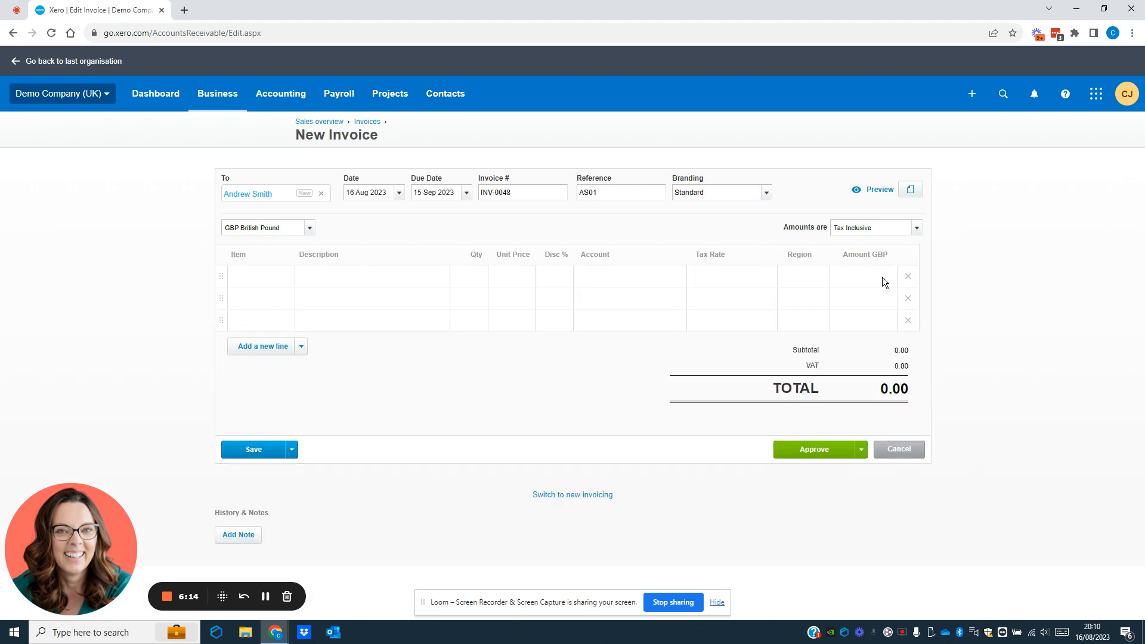
pyautogui.click(328, 276)
pyautogui.write('Consultancy work')
pyautogui.press('Tab')
pyautogui.write('2')
pyautogui.press('Tab')
pyautogui.write('500')
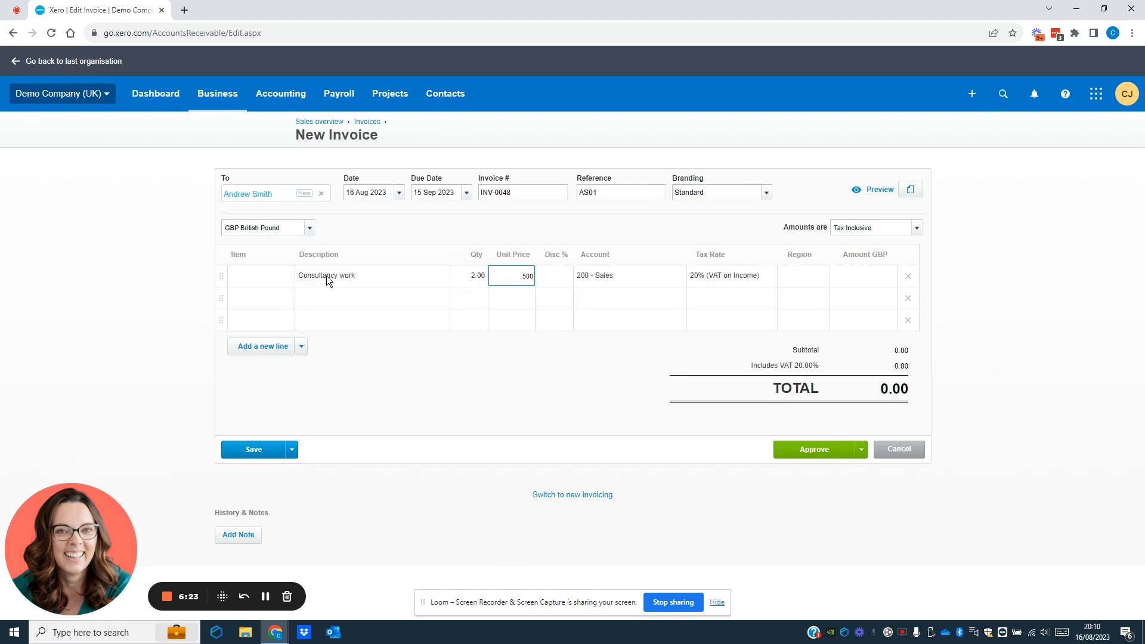
pyautogui.press('Tab')
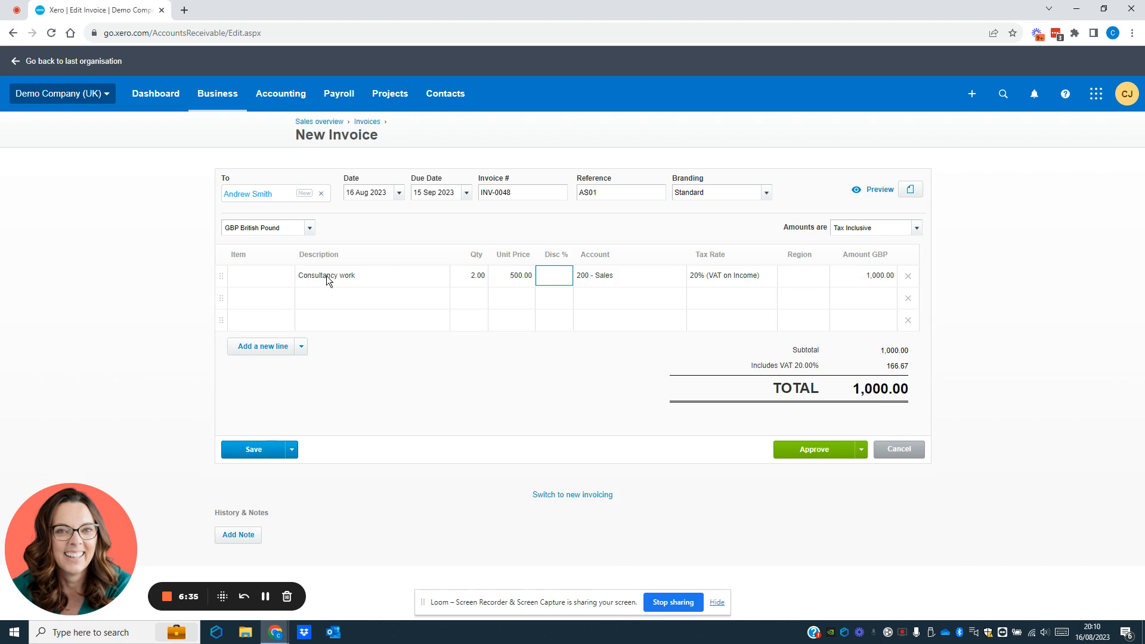
pyautogui.press('Tab')
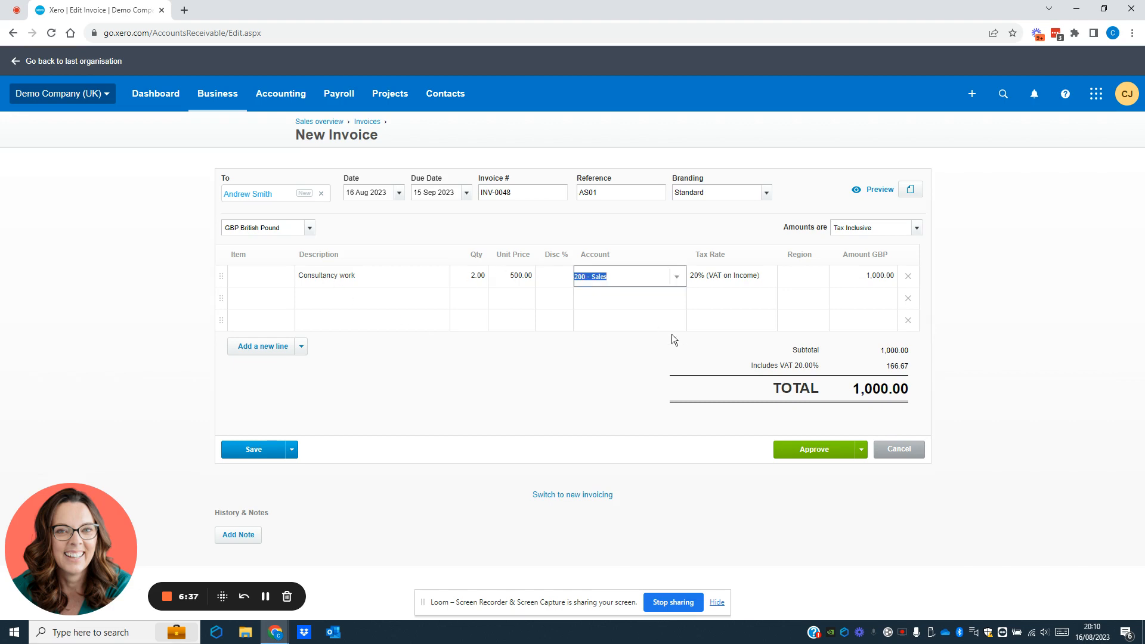
pyautogui.click(678, 280)
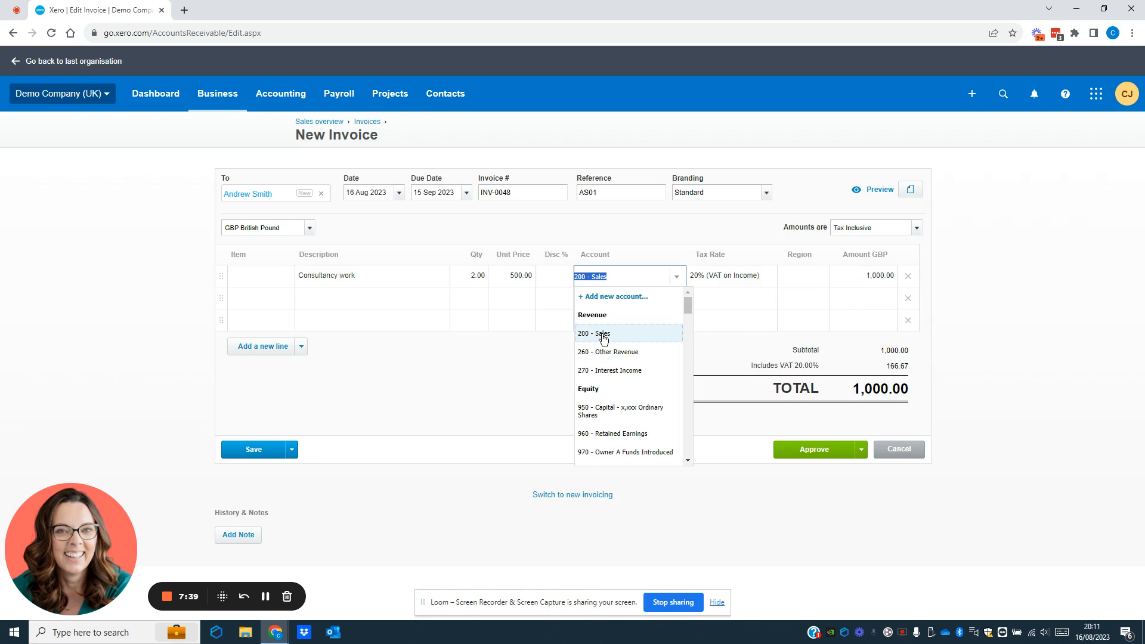
pyautogui.press('Tab')
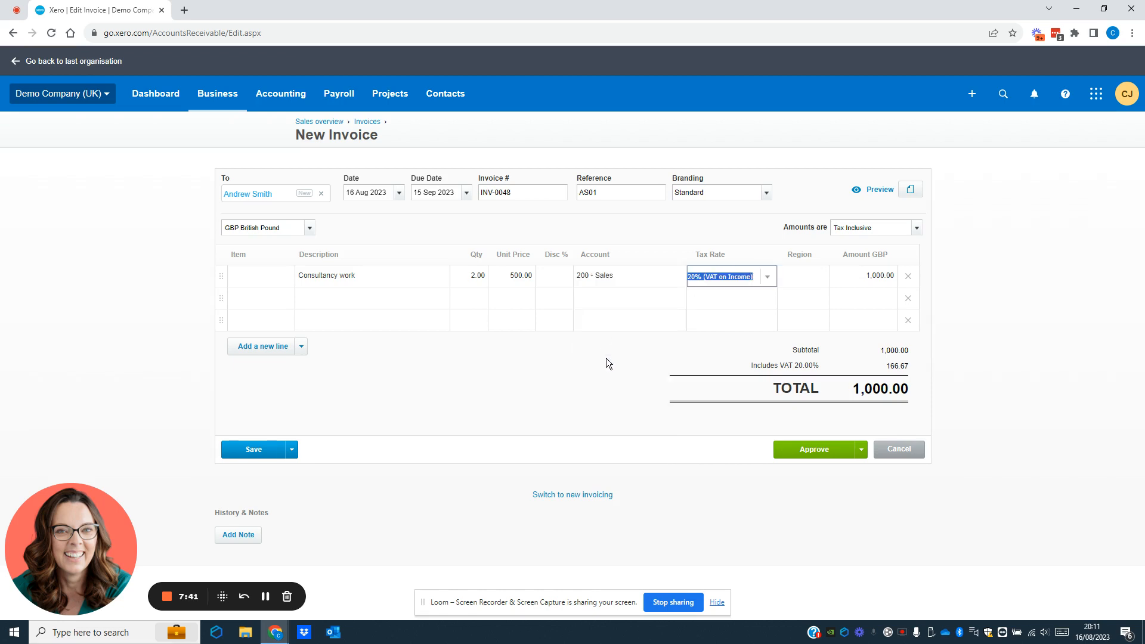
pyautogui.click(768, 278)
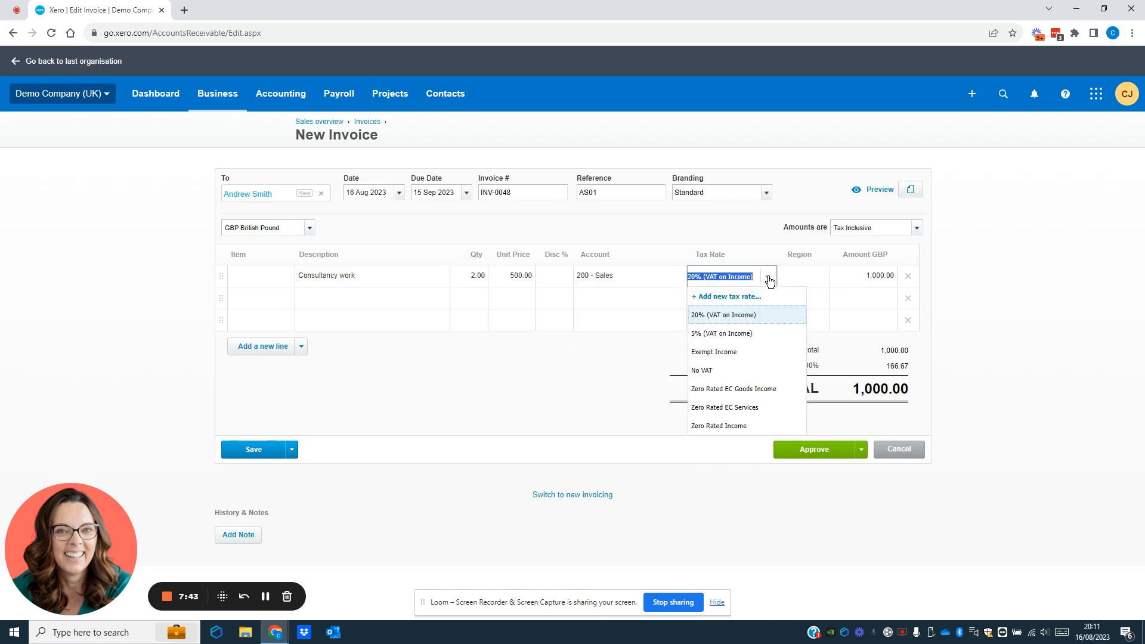
pyautogui.click(739, 322)
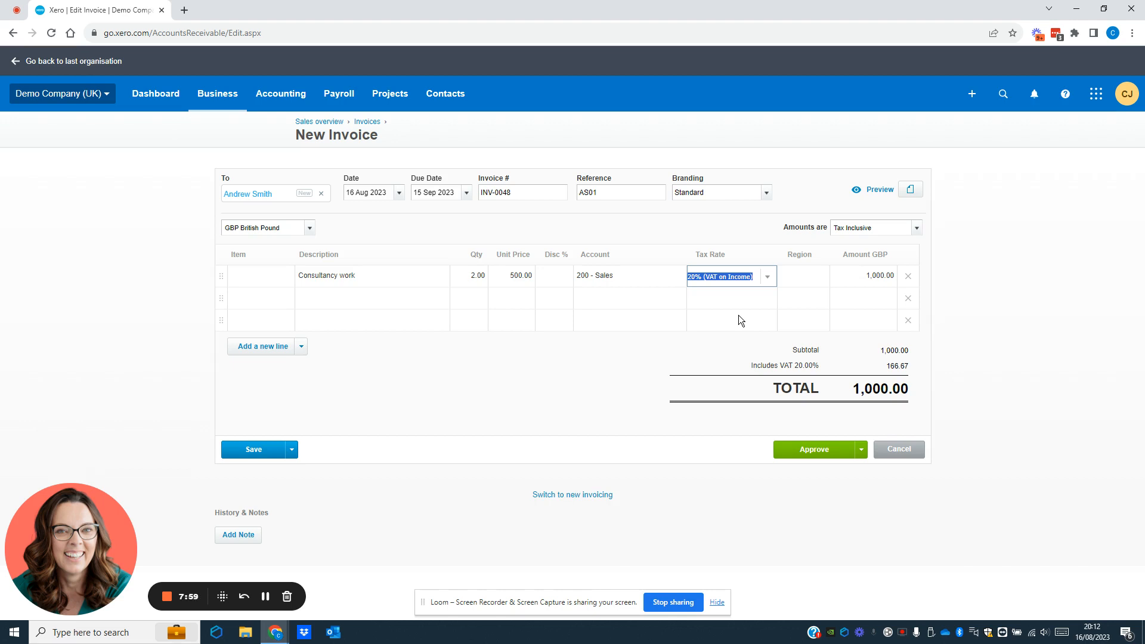
pyautogui.press('Tab')
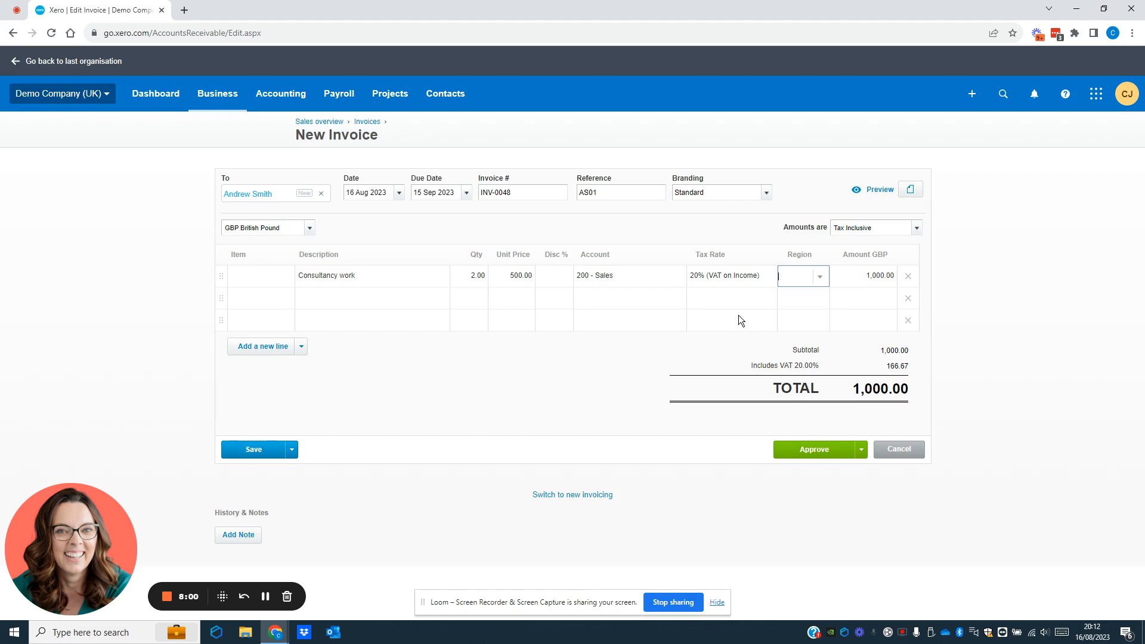
# Step: Set the Region of the Consultancy work line to South
pyautogui.click(820, 278)
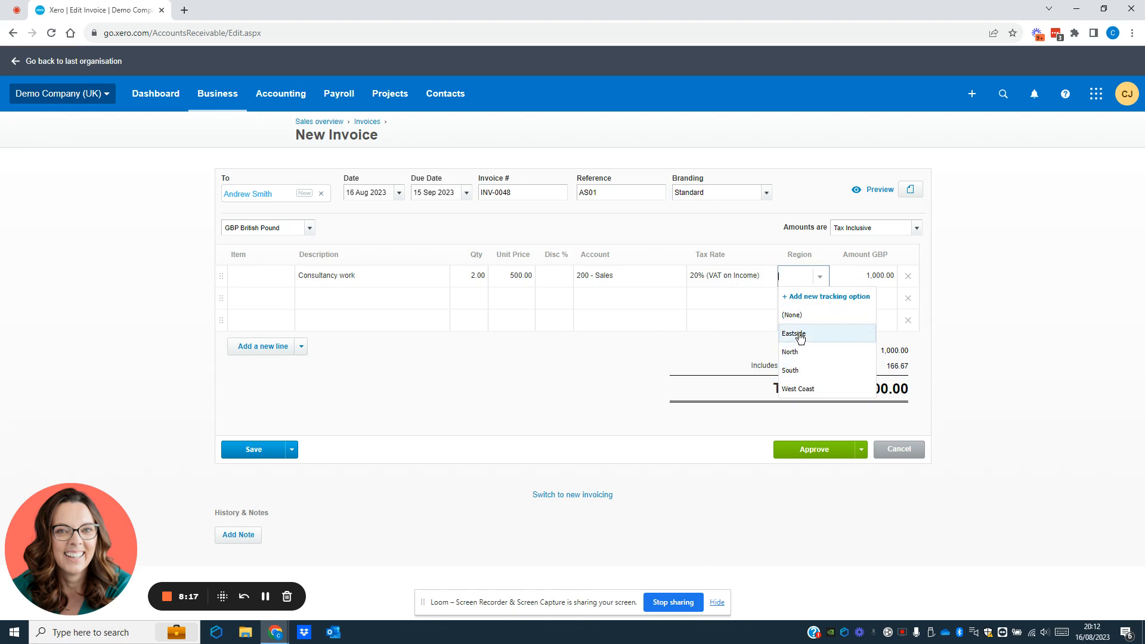
pyautogui.click(793, 370)
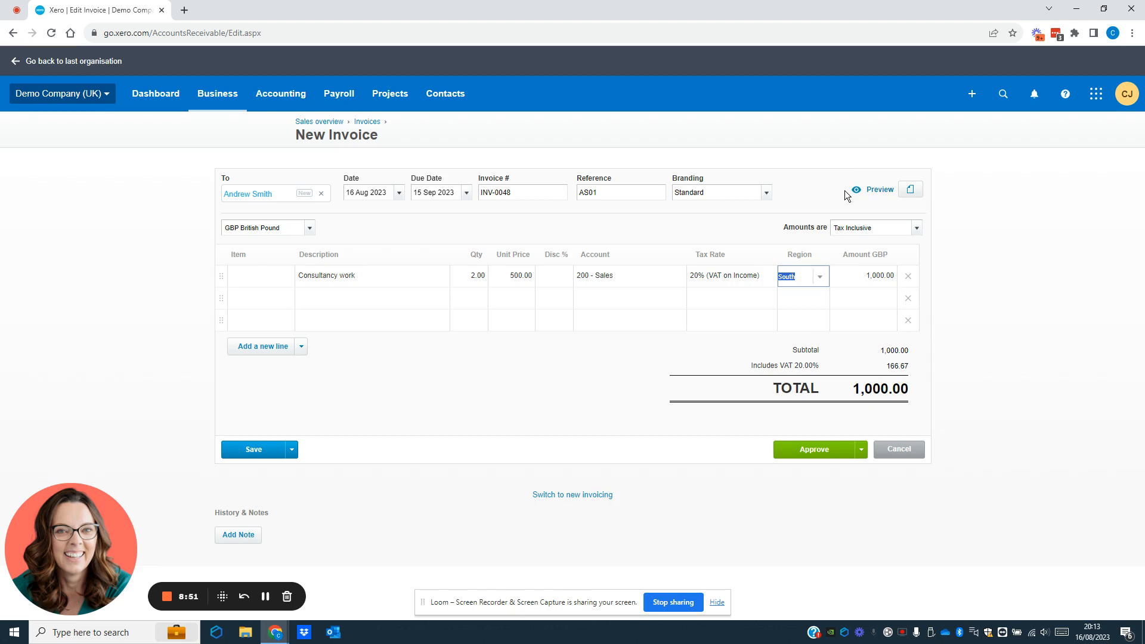
# Step: Add six blank lines, then delete the extras, leaving one empty line below Consultancy work
pyautogui.press('Tab')
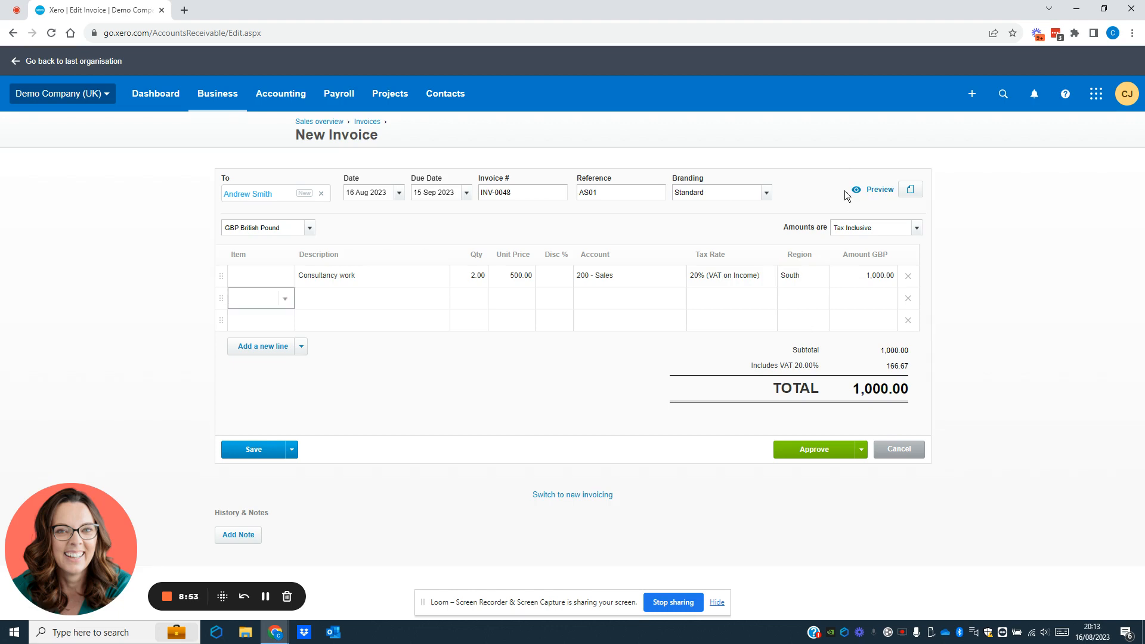
pyautogui.click(250, 348)
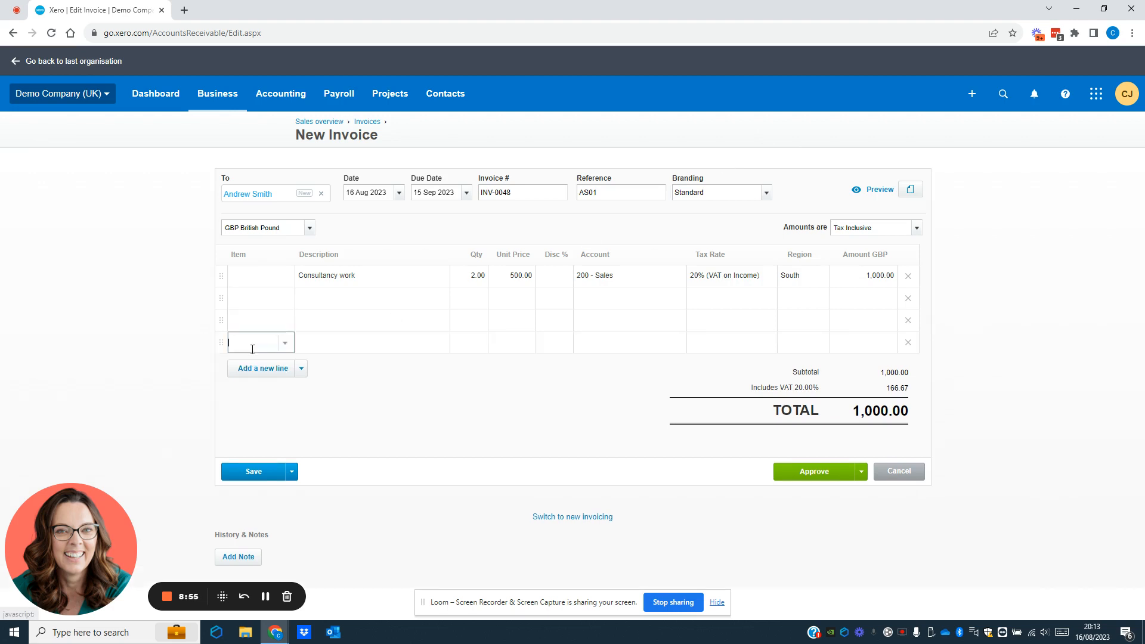
pyautogui.click(251, 375)
pyautogui.click(249, 390)
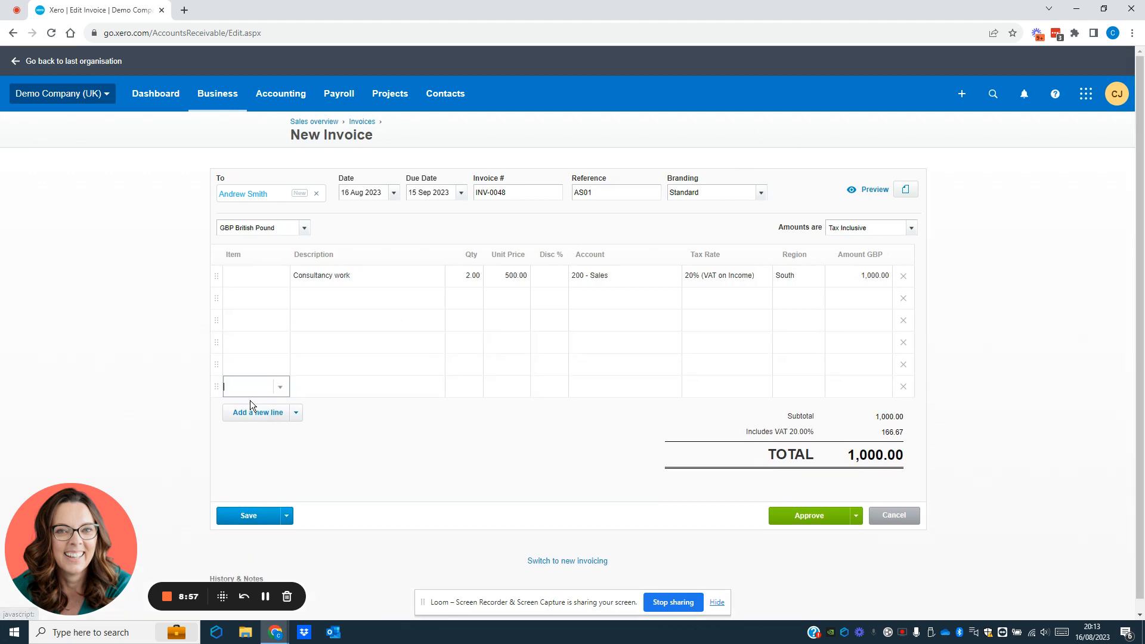
pyautogui.click(248, 412)
pyautogui.click(251, 434)
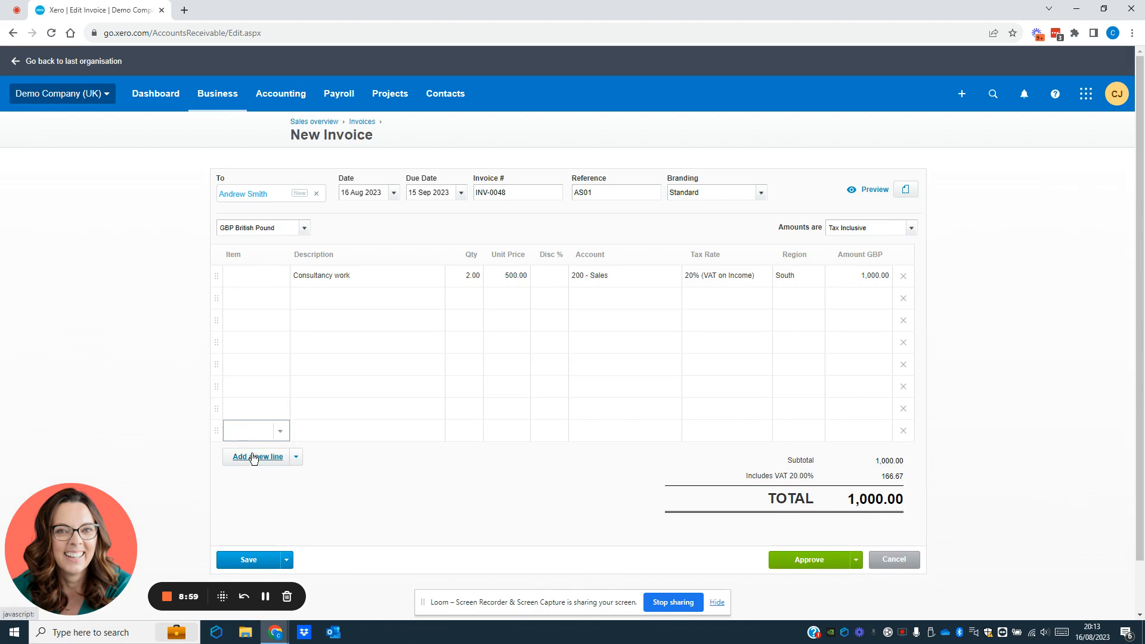
pyautogui.click(253, 456)
pyautogui.click(904, 324)
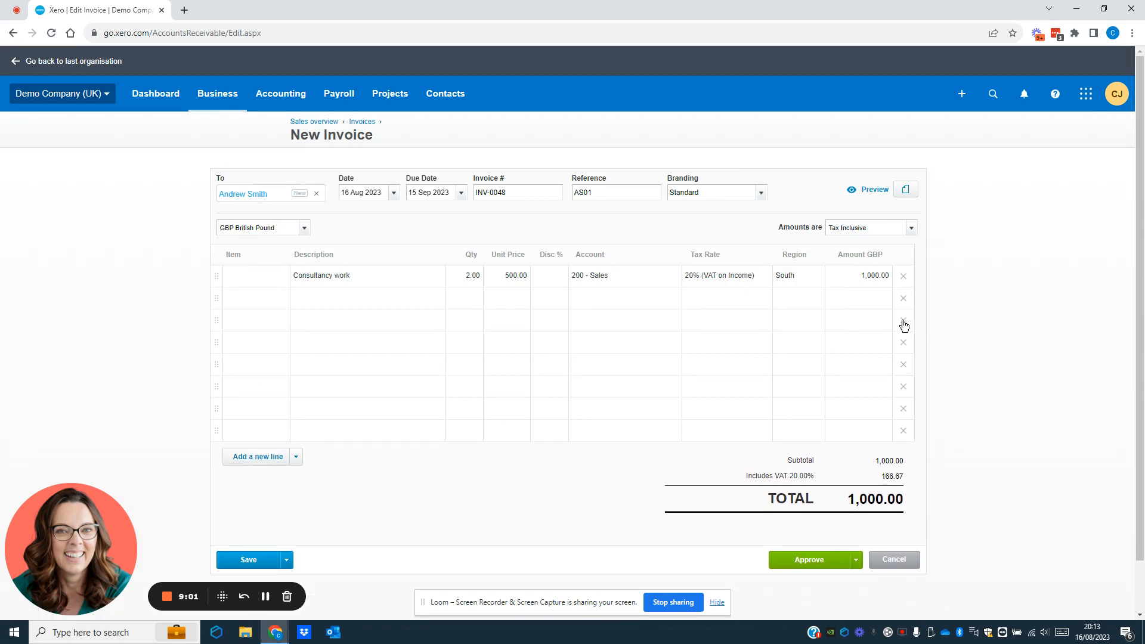
pyautogui.click(904, 323)
pyautogui.click(904, 323)
pyautogui.click(904, 323)
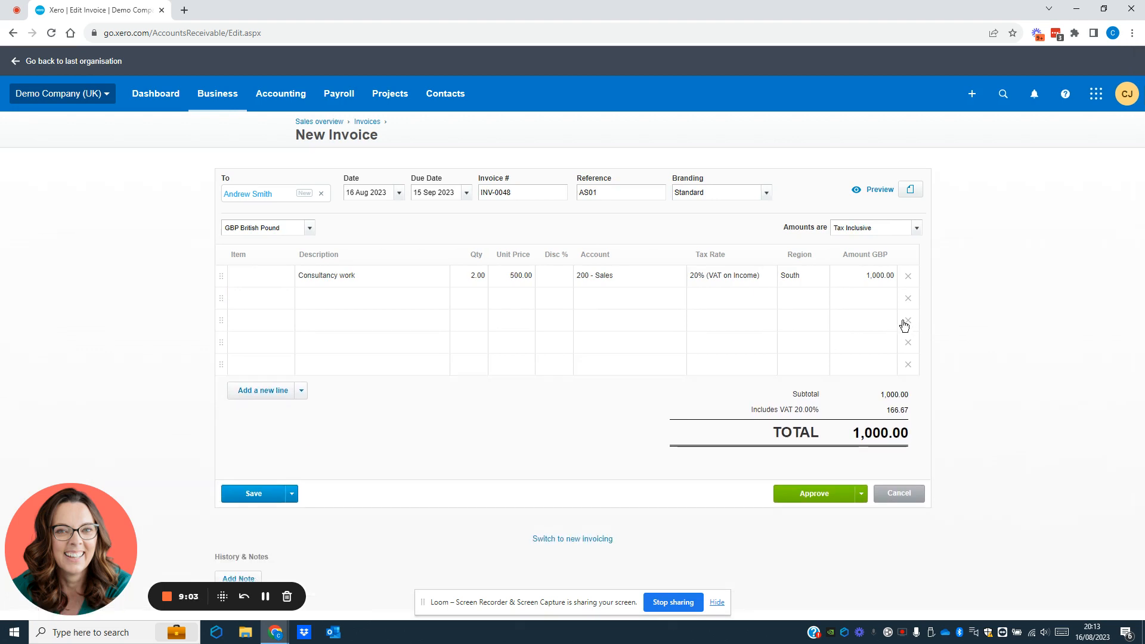
pyautogui.click(911, 323)
pyautogui.click(909, 324)
pyautogui.click(904, 324)
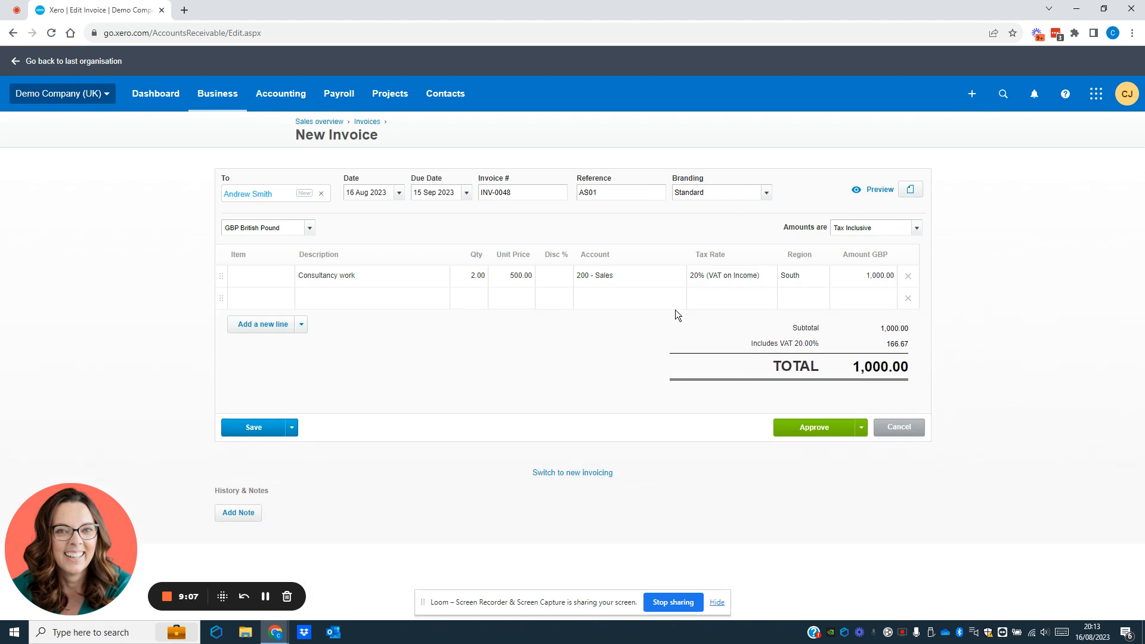
pyautogui.click(880, 188)
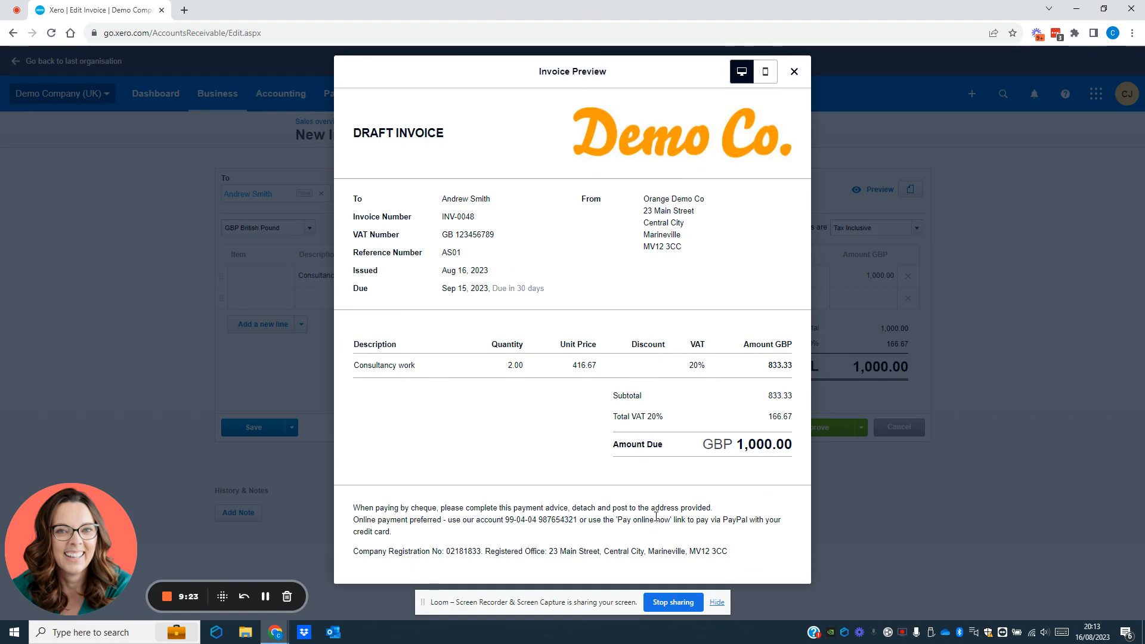
pyautogui.click(767, 74)
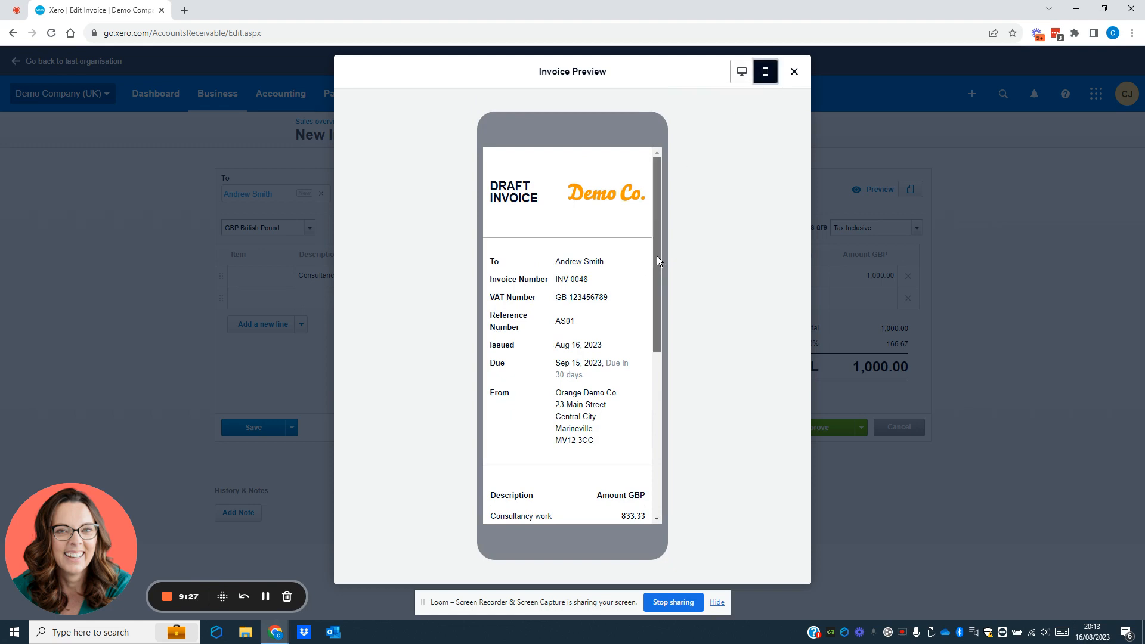
pyautogui.moveTo(656, 256); pyautogui.dragTo(667, 231)
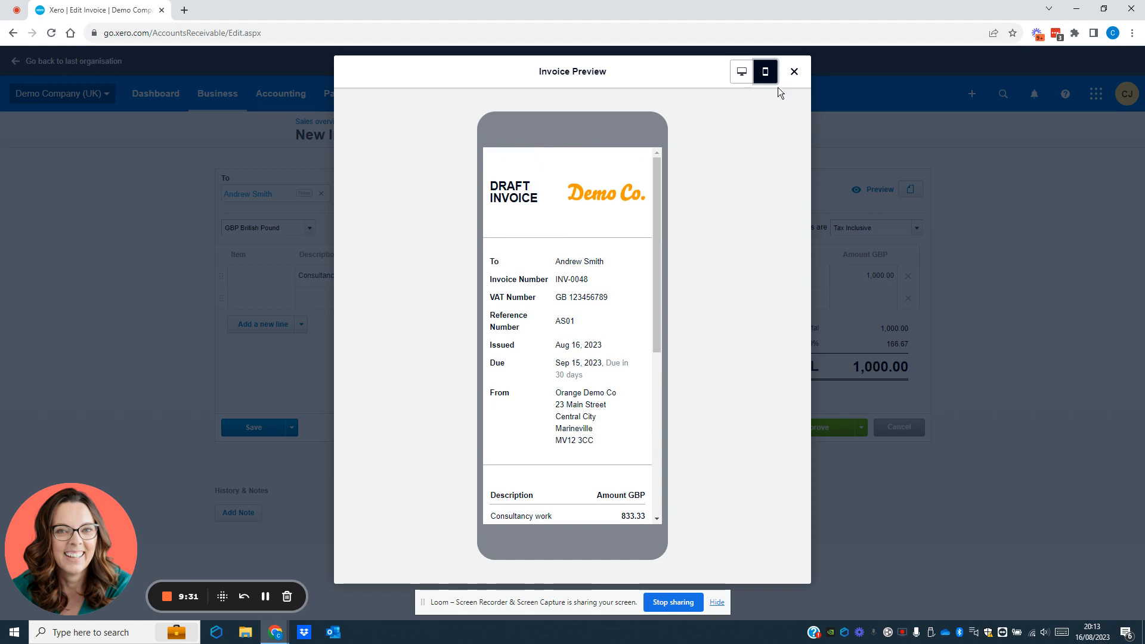
pyautogui.click(794, 71)
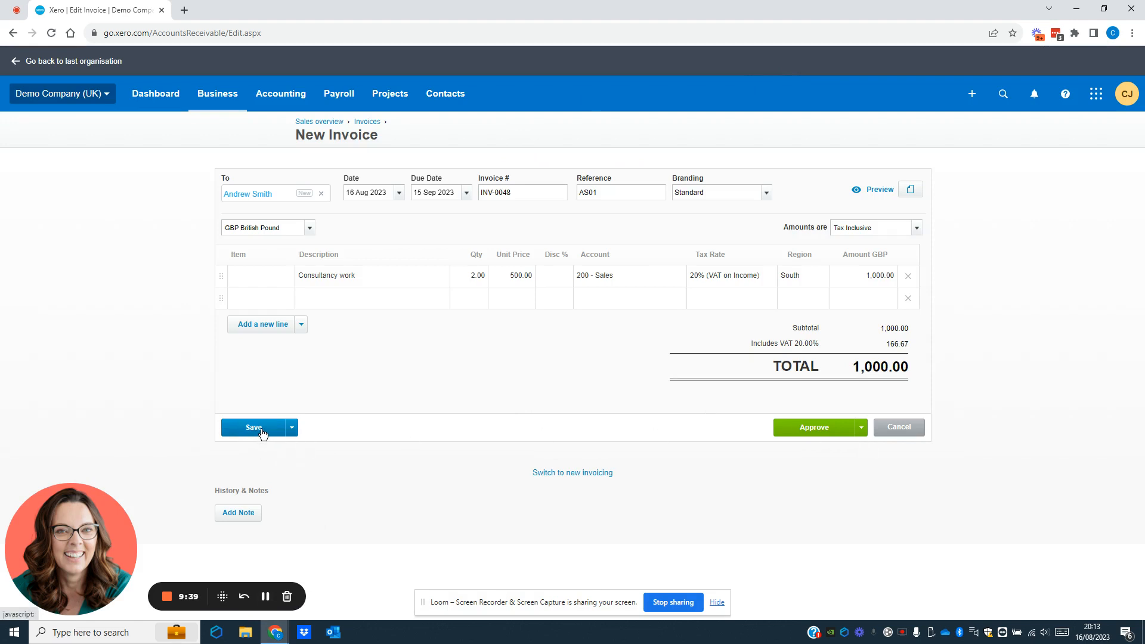
# Step: Review the Save options, then bring up the Approve dropdown choices
pyautogui.click(292, 430)
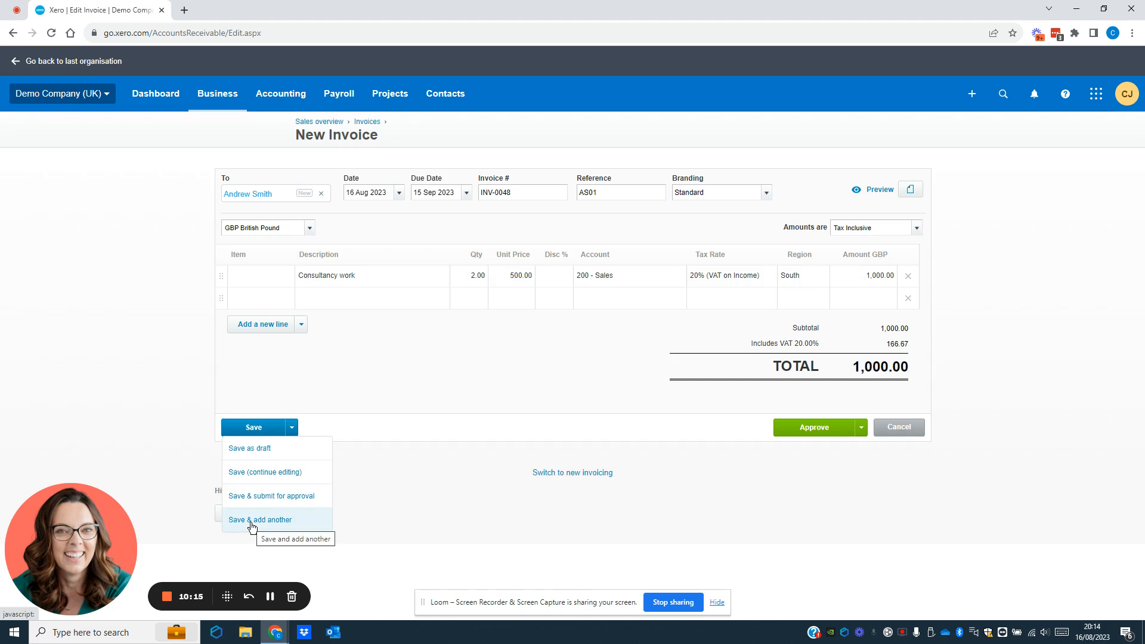
pyautogui.click(544, 365)
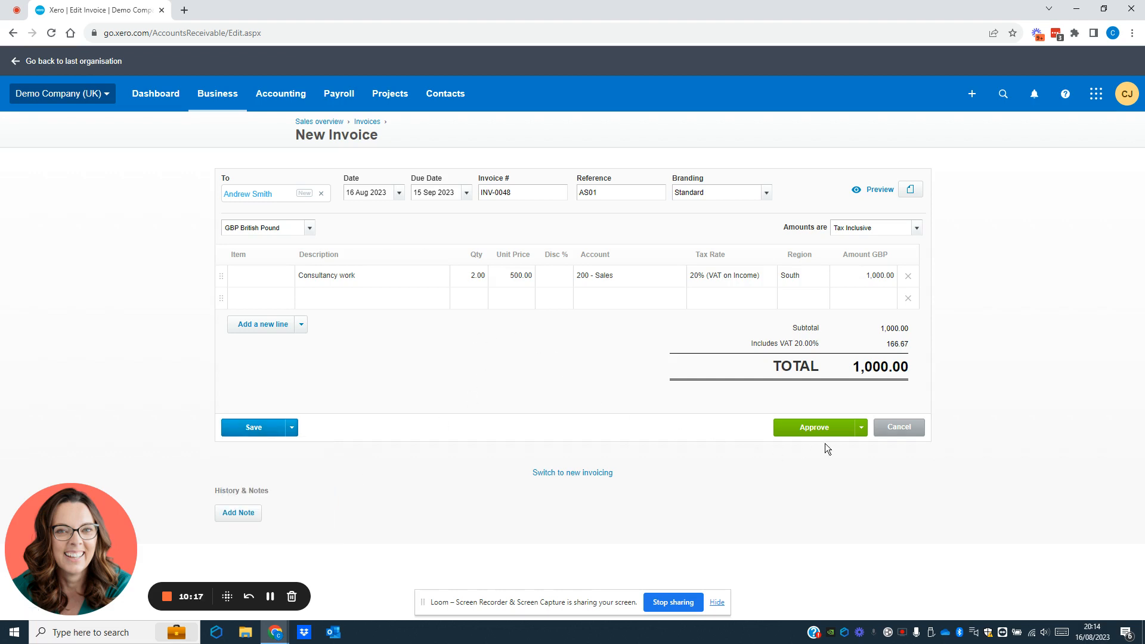
pyautogui.click(863, 431)
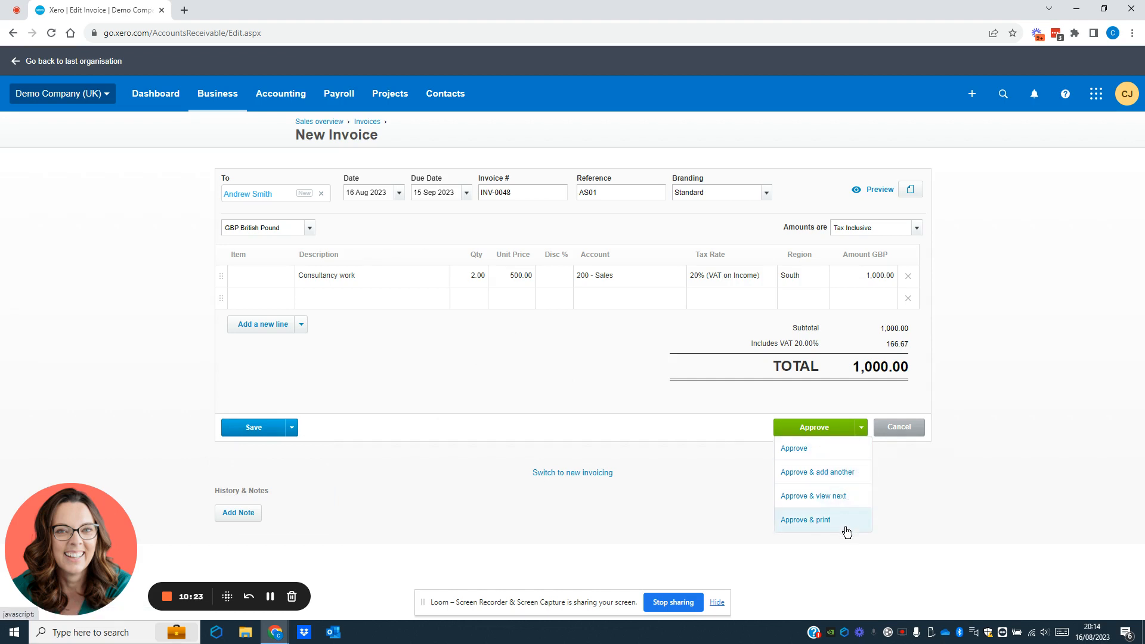
# Step: Approve invoice INV-0048 so its 1,000.00 total, including 166.67 VAT, awaits payment
pyautogui.click(809, 430)
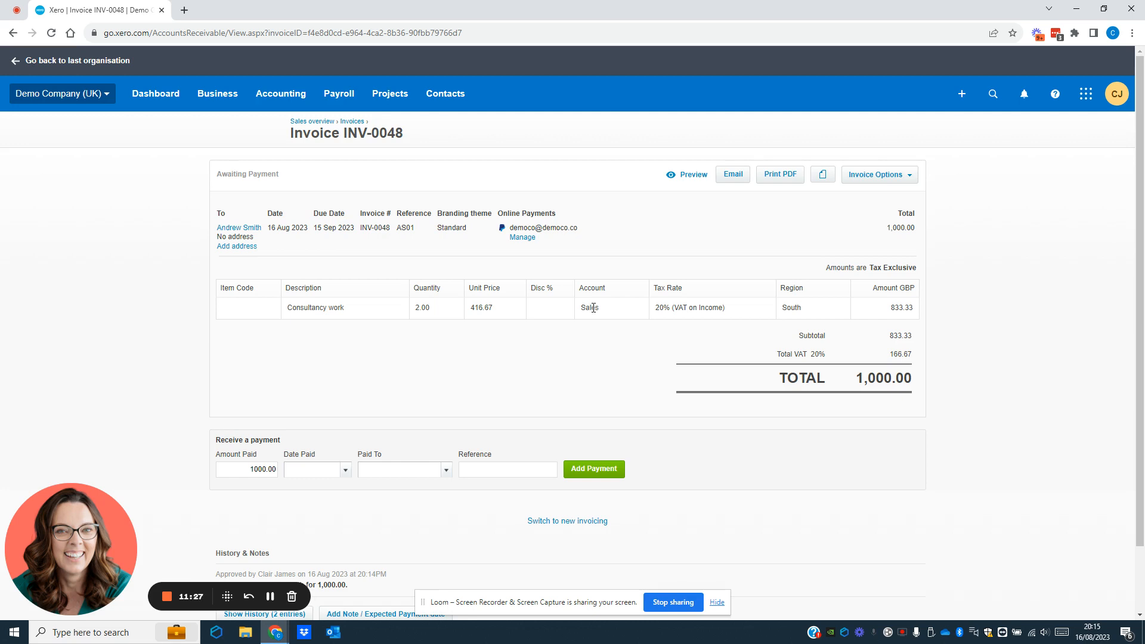
# Step: Start emailing INV-0048 and replace the message opening "Here's invoice" with "Please find attached"
pyautogui.click(731, 173)
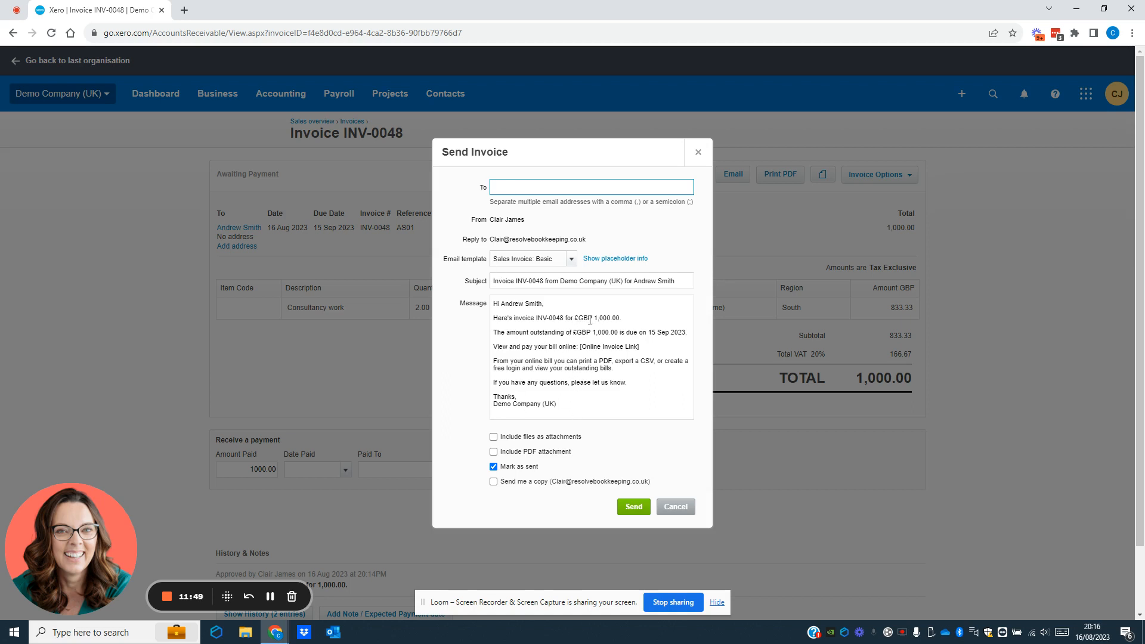
pyautogui.moveTo(534, 317); pyautogui.dragTo(492, 321)
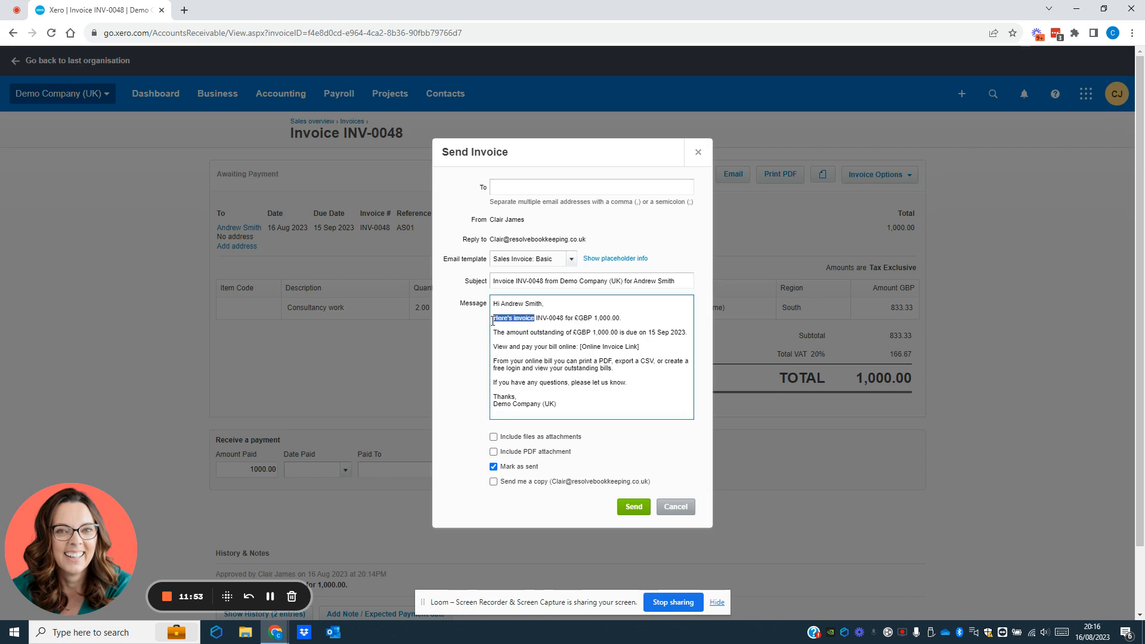
pyautogui.write('Please find attache')
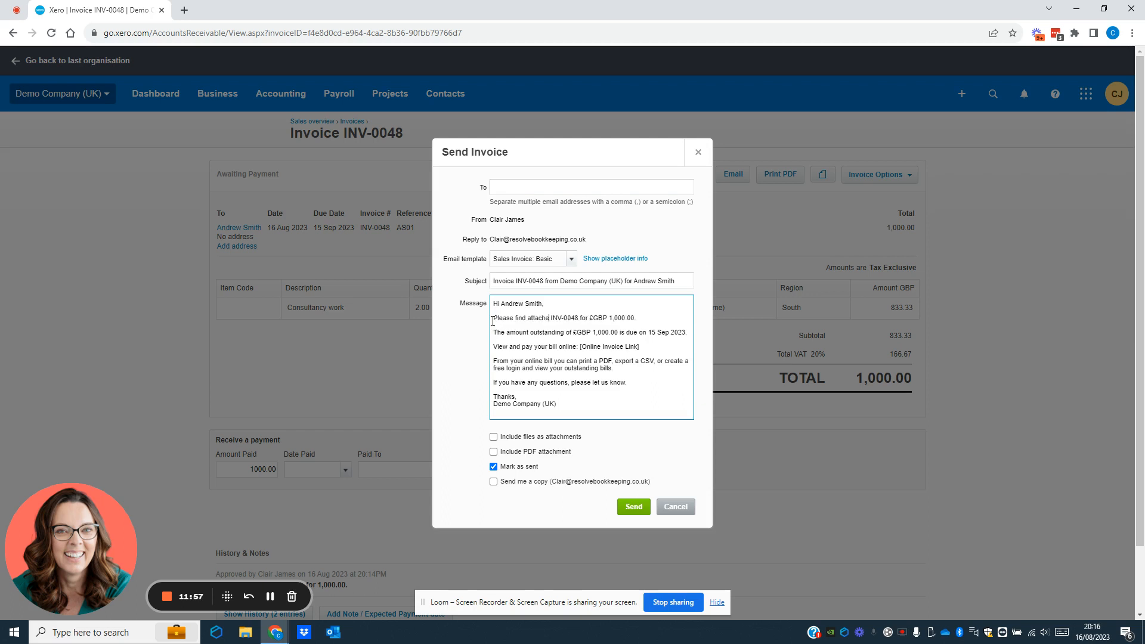
pyautogui.write('d')
# Step: Attach the invoice as a PDF and begin entering the recipient's email address
pyautogui.click(493, 452)
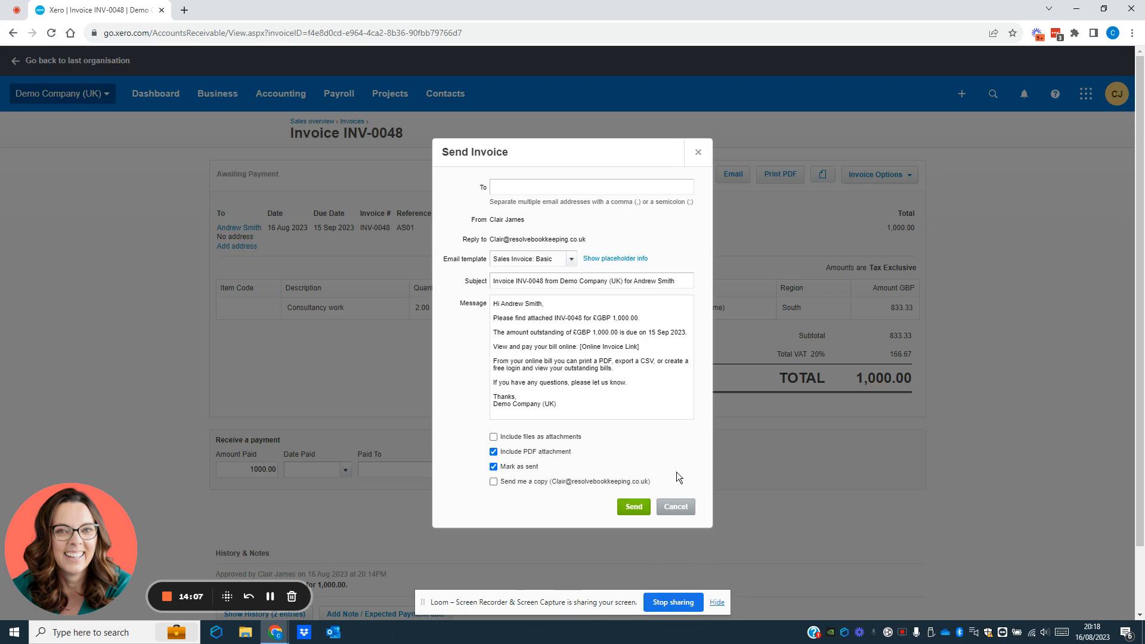
pyautogui.click(523, 188)
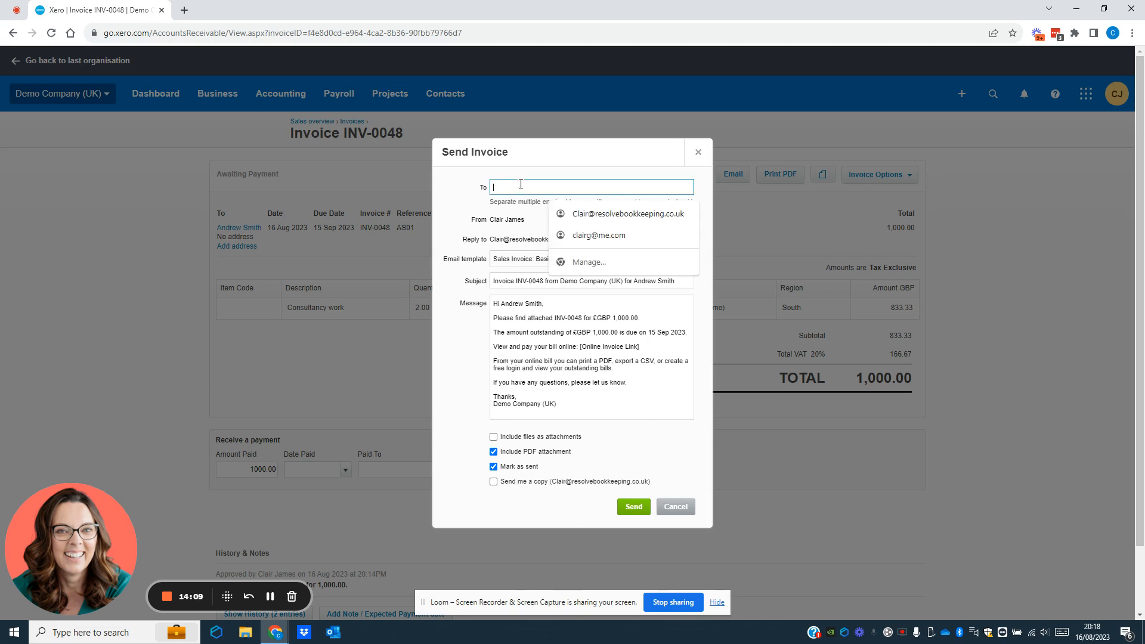
pyautogui.click(593, 517)
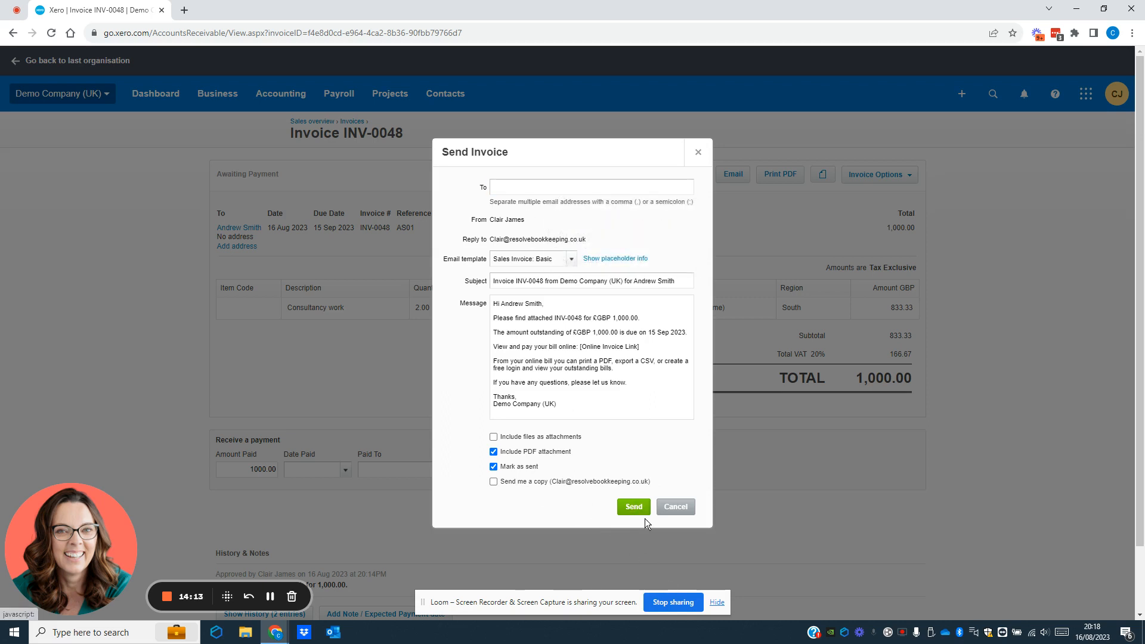
# Step: Discard the email, download the INV-0048 PDF marking it as sent, and open INV-0048.pdf
pyautogui.click(677, 508)
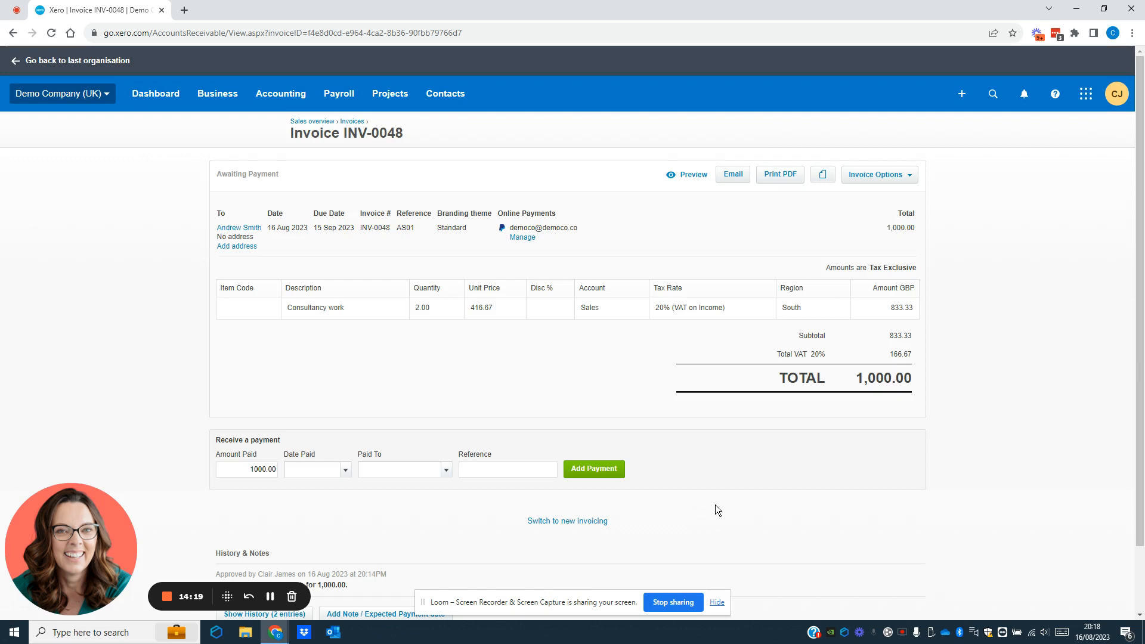
pyautogui.click(783, 176)
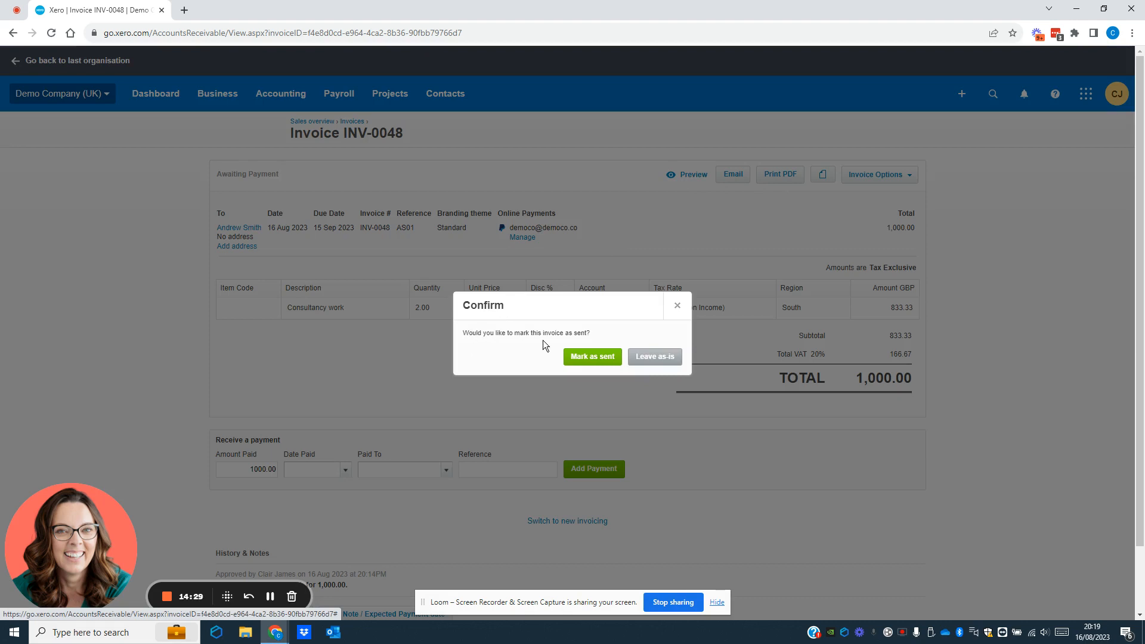
pyautogui.click(593, 356)
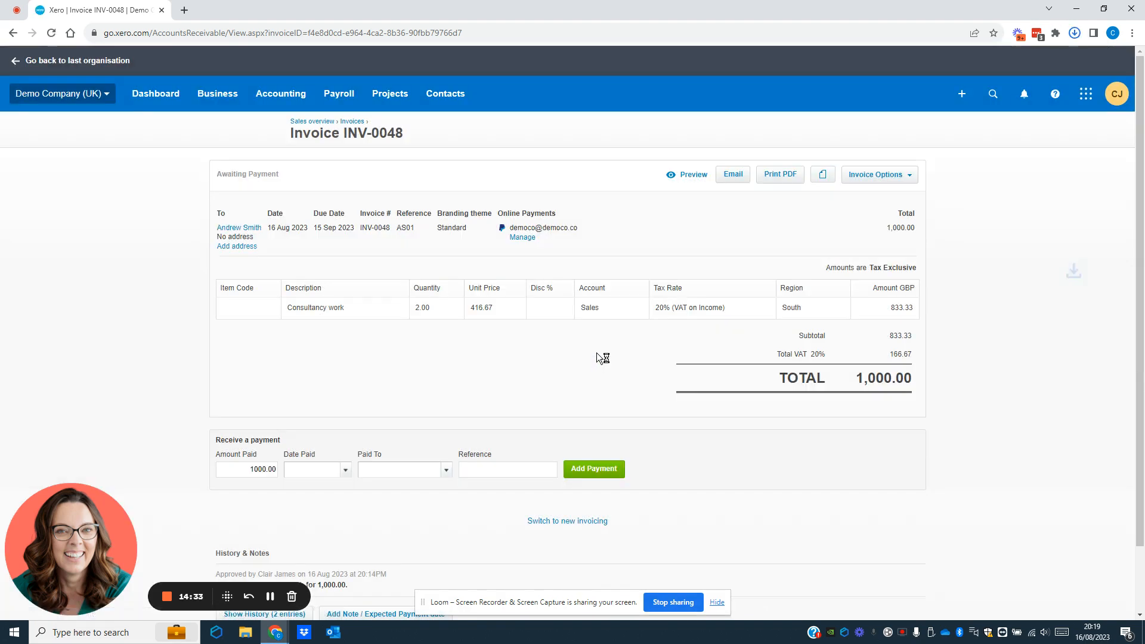
pyautogui.click(977, 63)
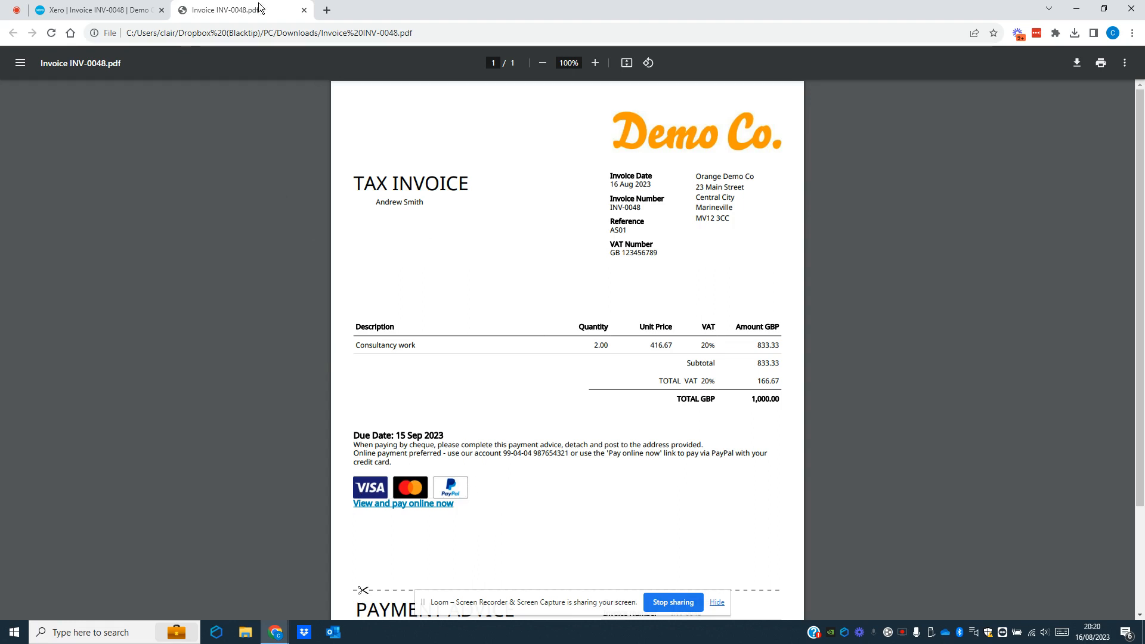
# Step: Close the INV-0048 PDF tab to return to Xero's invoice page
pyautogui.click(304, 10)
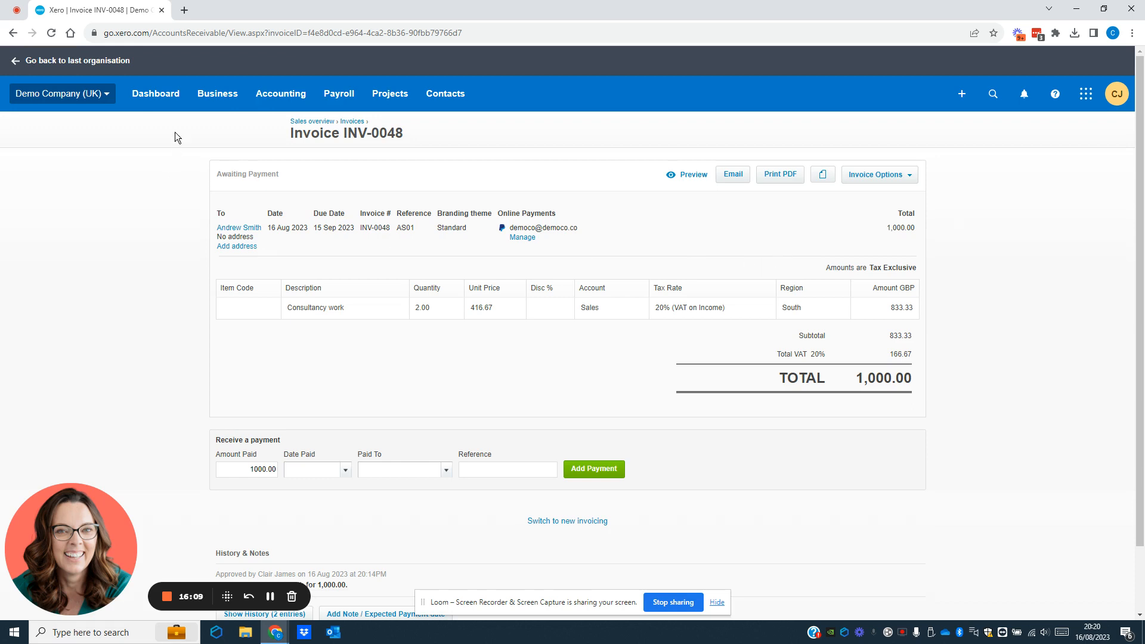
# Step: From the Dashboard, create a new blank invoice INV-0049, dismissing the Search popup twice
pyautogui.click(160, 93)
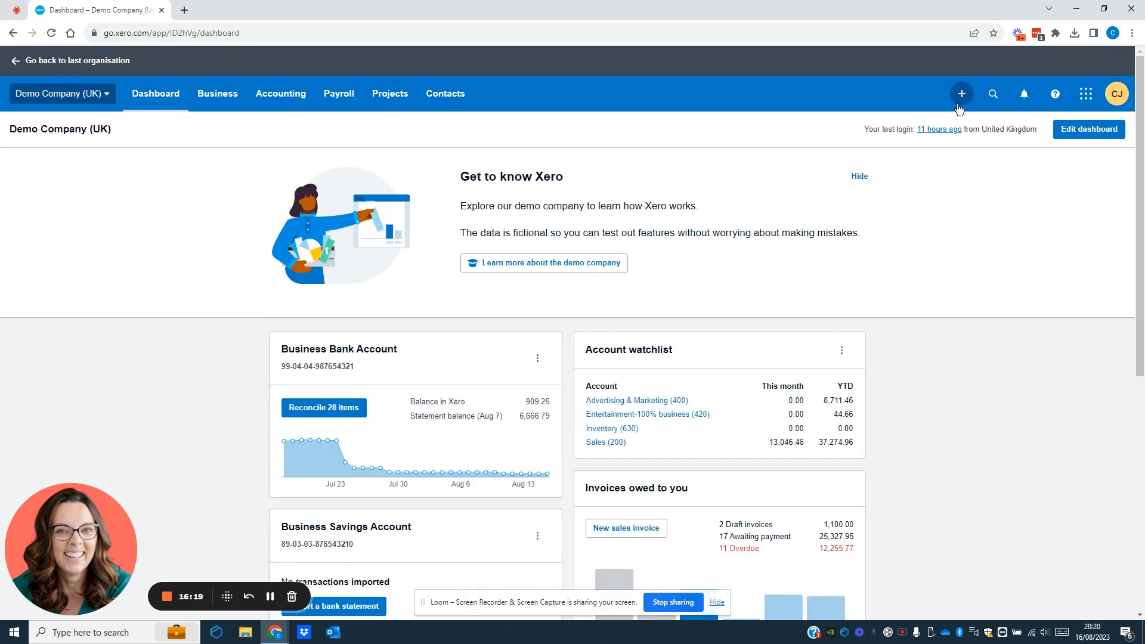
pyautogui.click(960, 105)
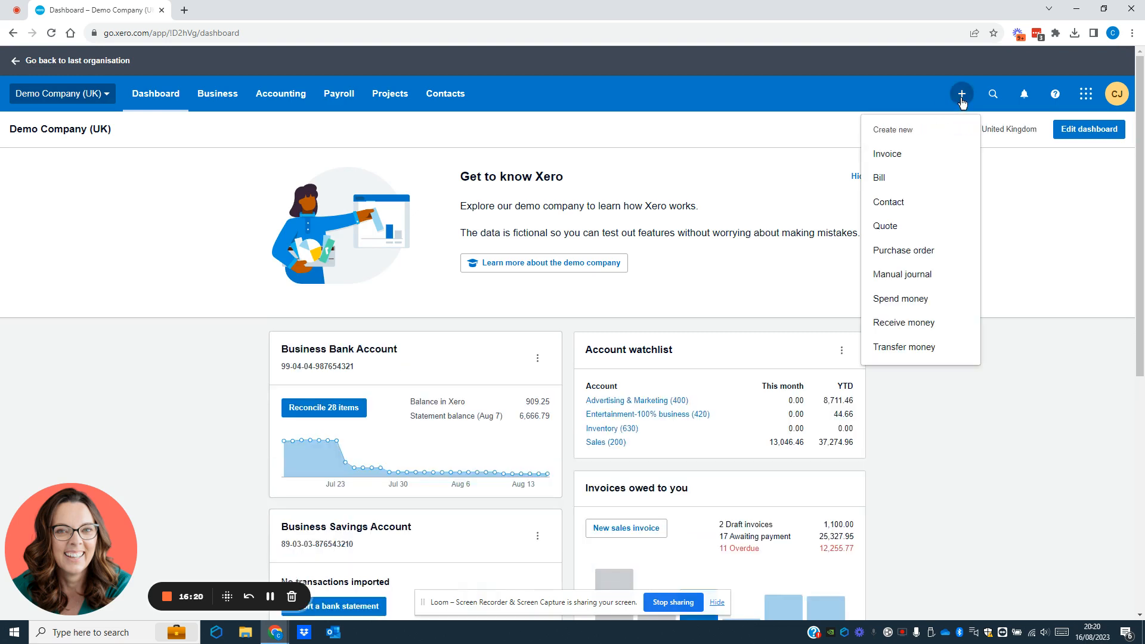
pyautogui.click(889, 154)
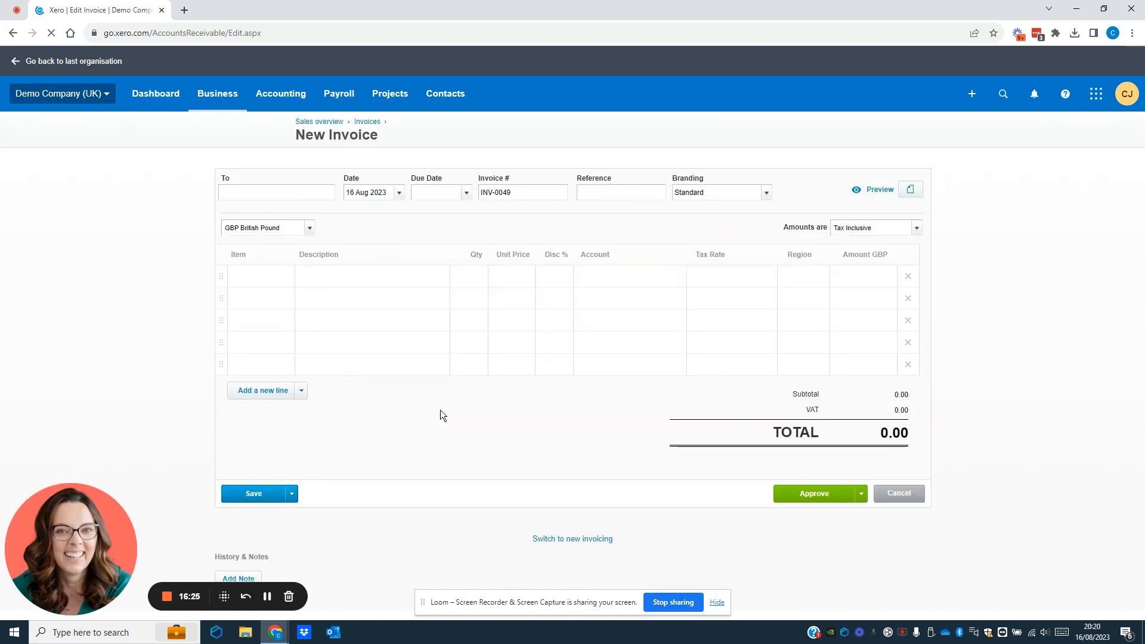
pyautogui.click(1005, 103)
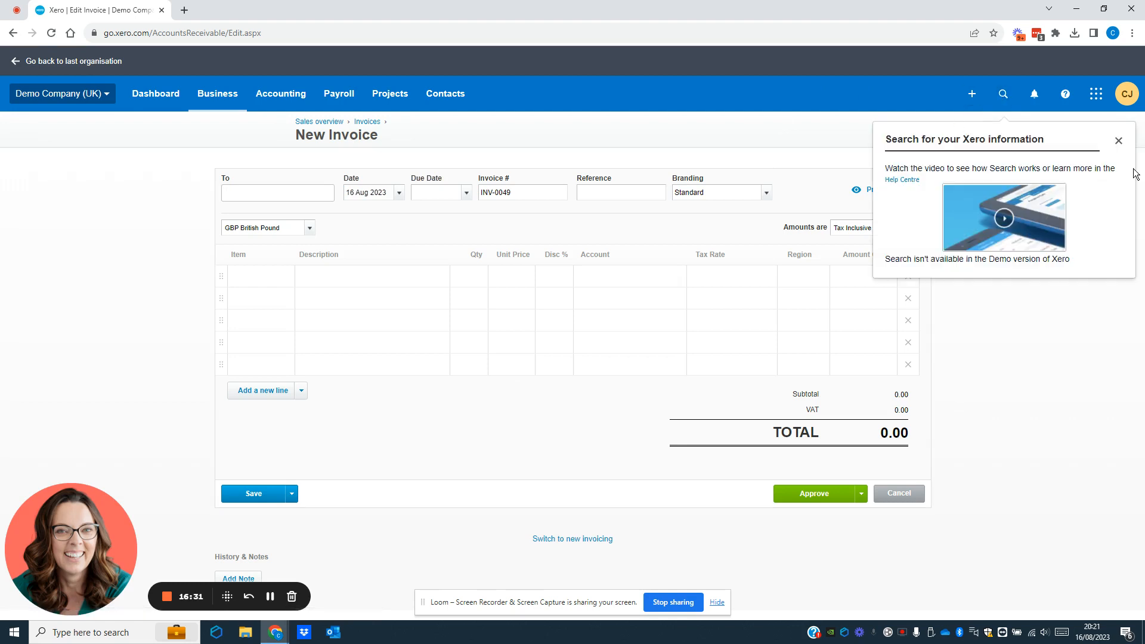
pyautogui.click(1119, 141)
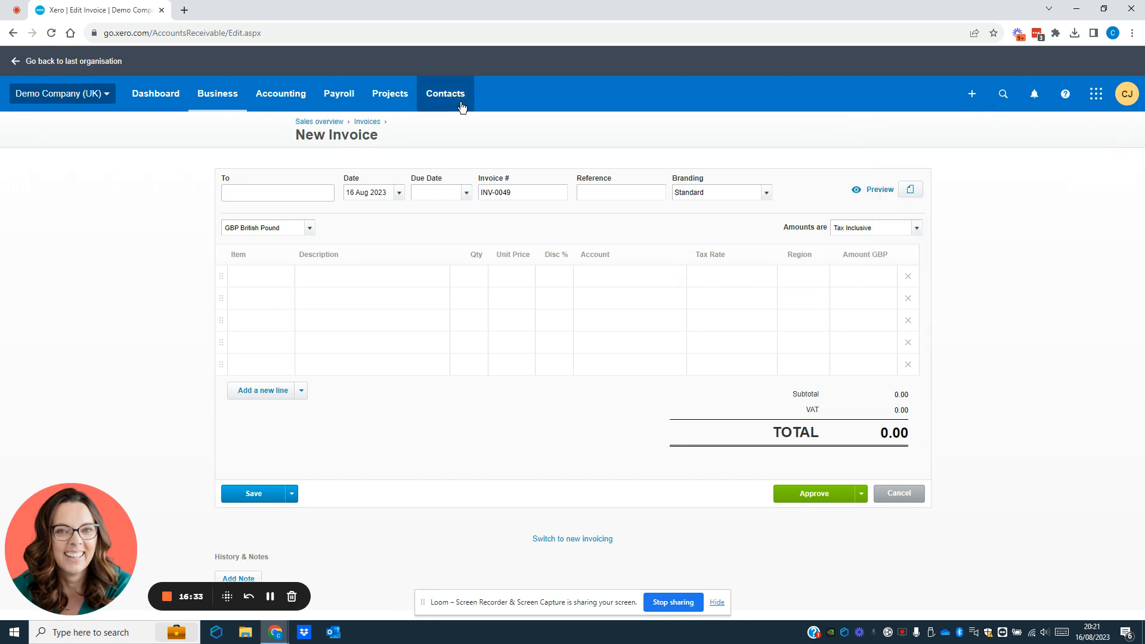
pyautogui.click(1003, 97)
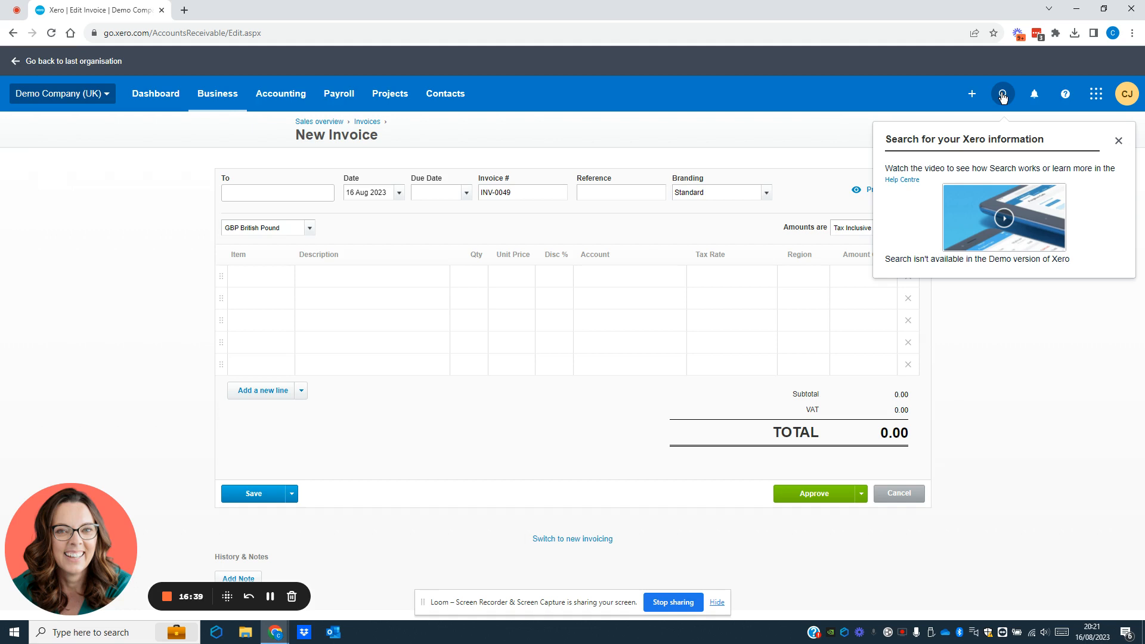
pyautogui.click(447, 99)
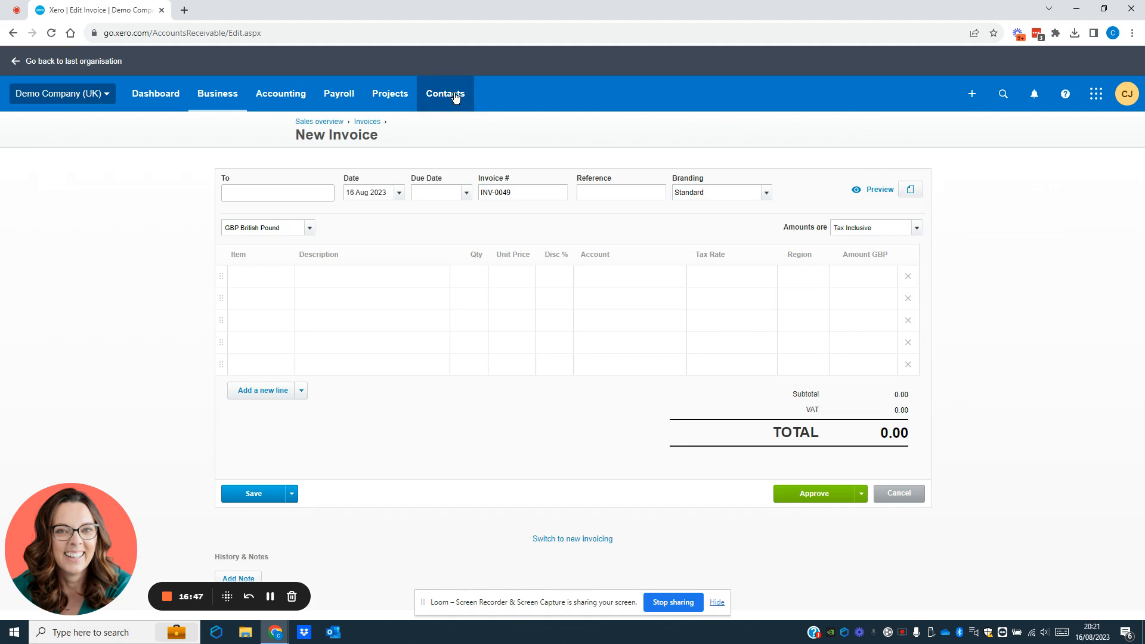
# Step: Open INV-0048 from the customer's record in Contacts > Customers
pyautogui.click(446, 98)
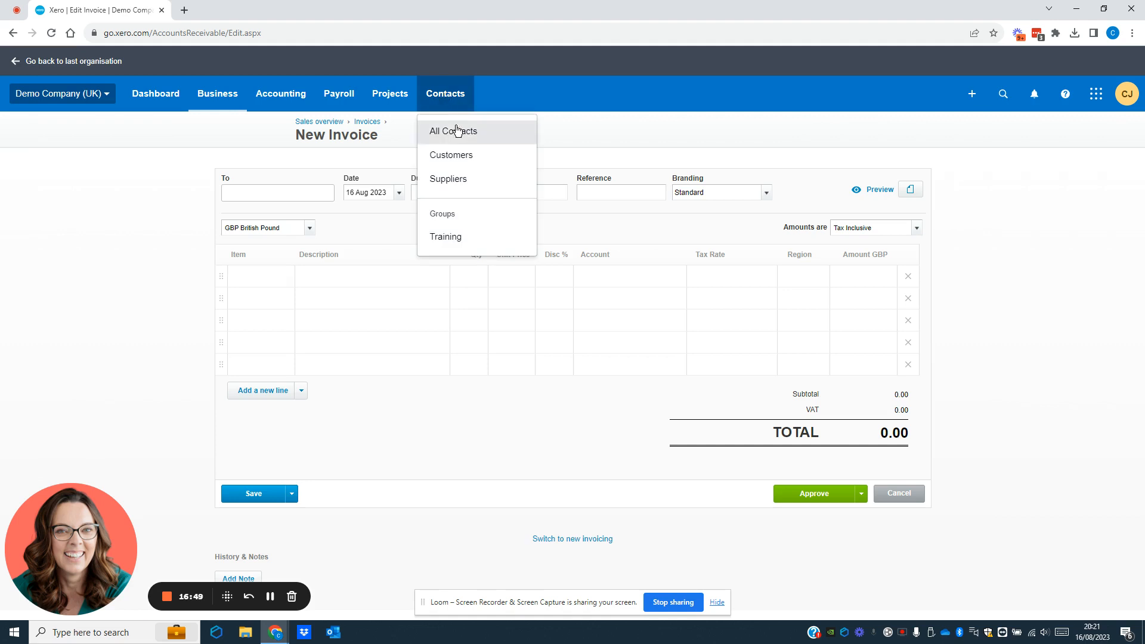
pyautogui.click(453, 154)
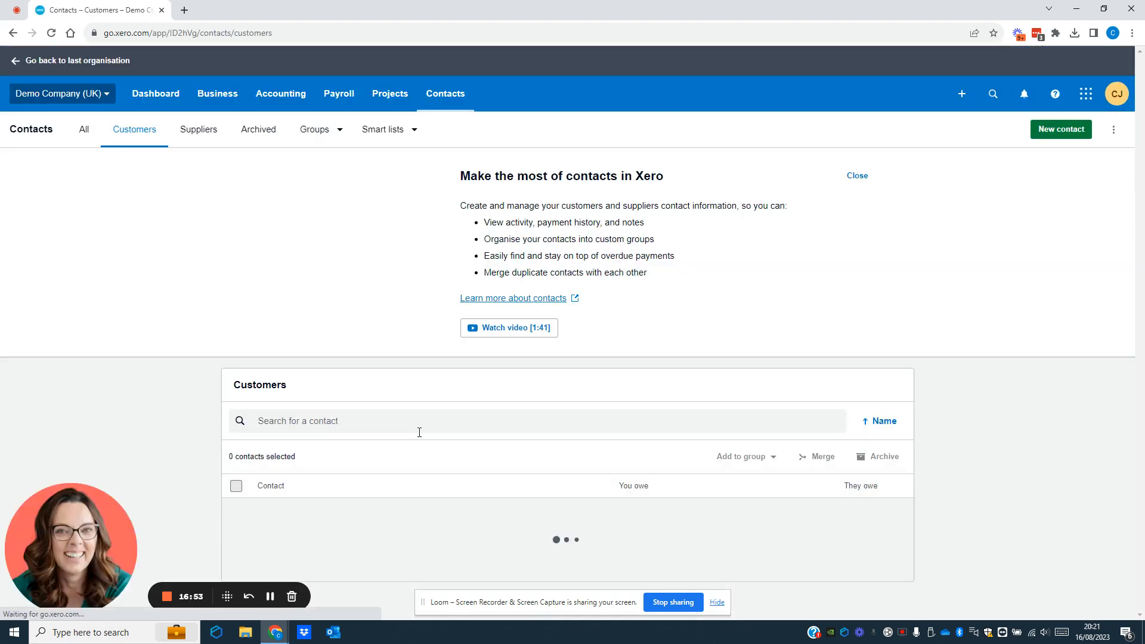
pyautogui.scroll(-1, 419, 432)
pyautogui.scroll(-1, 420, 433)
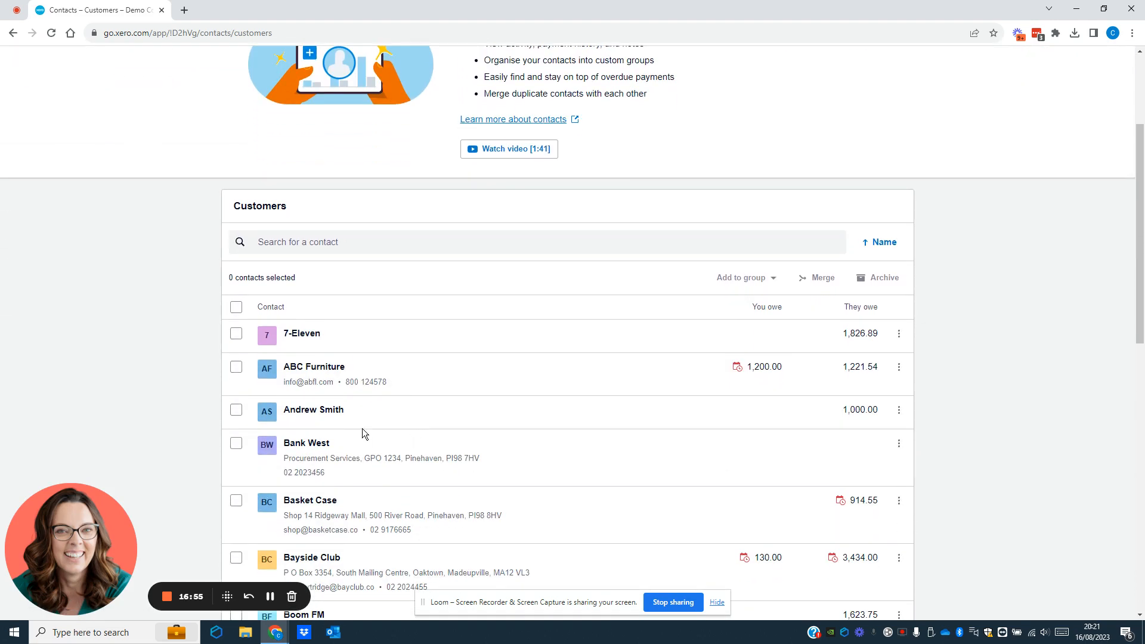
pyautogui.click(329, 411)
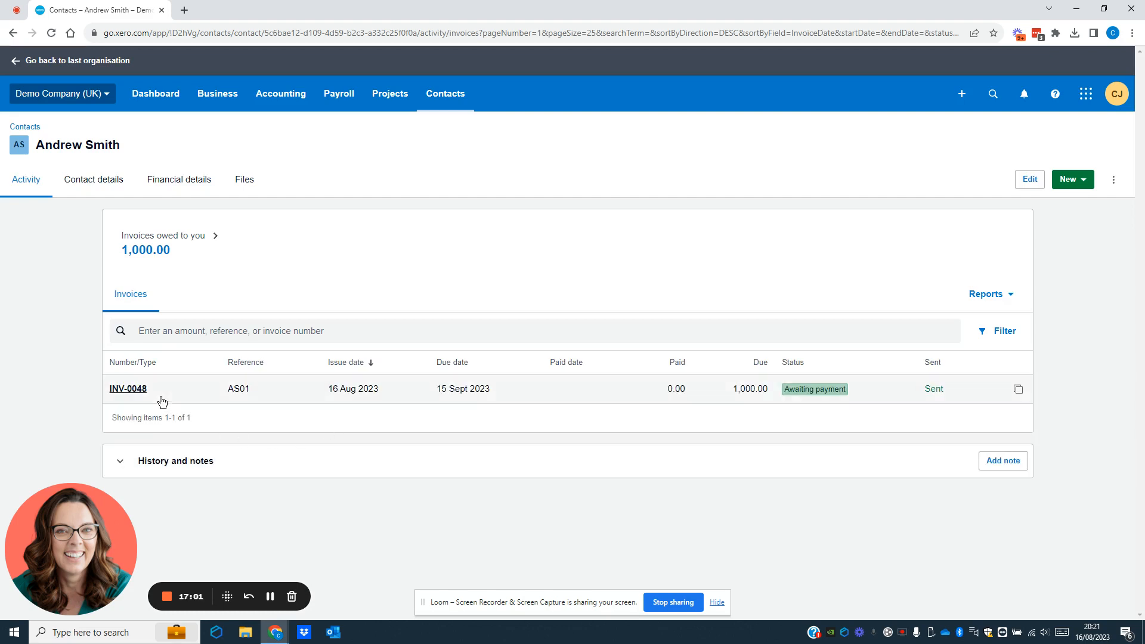
pyautogui.click(142, 393)
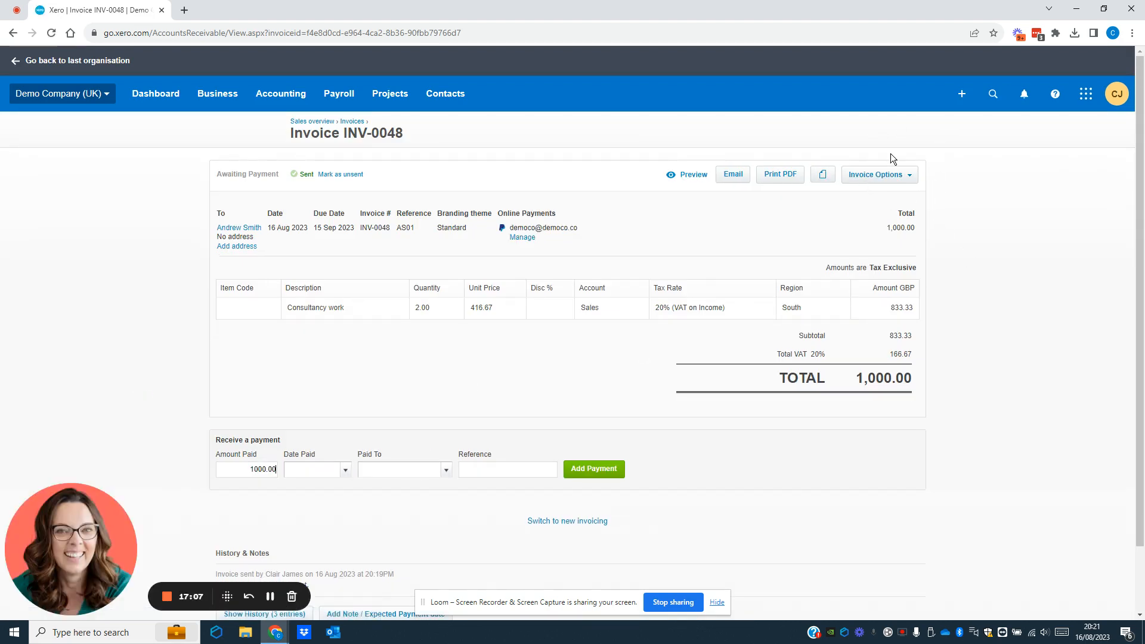
# Step: Copy INV-0048 into a new invoice via Invoice Options > Copy to
pyautogui.click(913, 179)
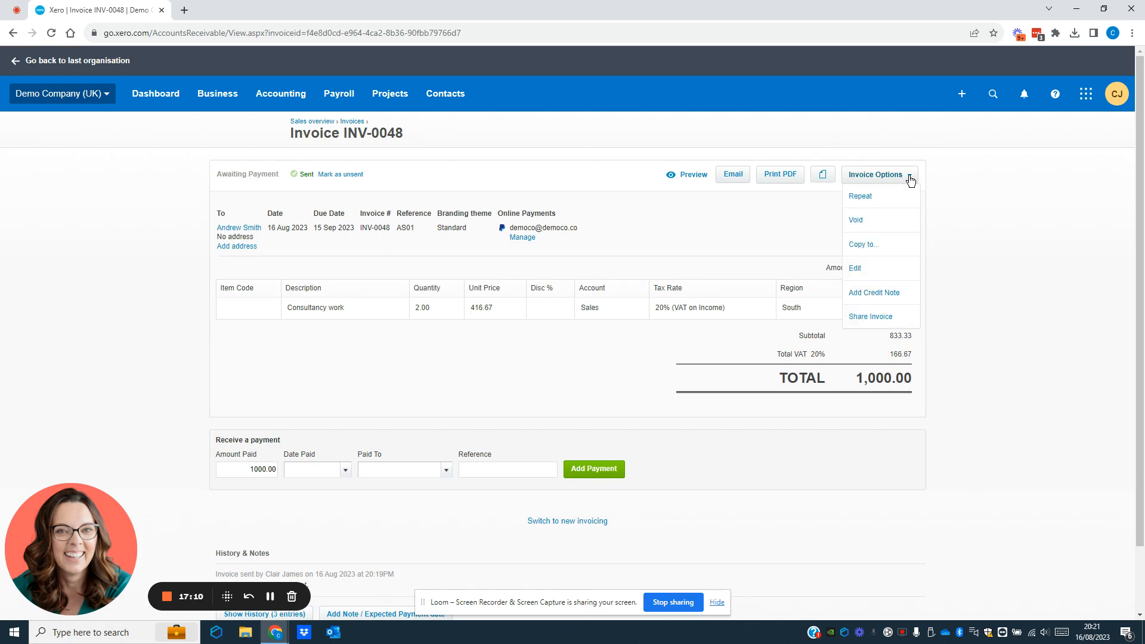
pyautogui.click(865, 250)
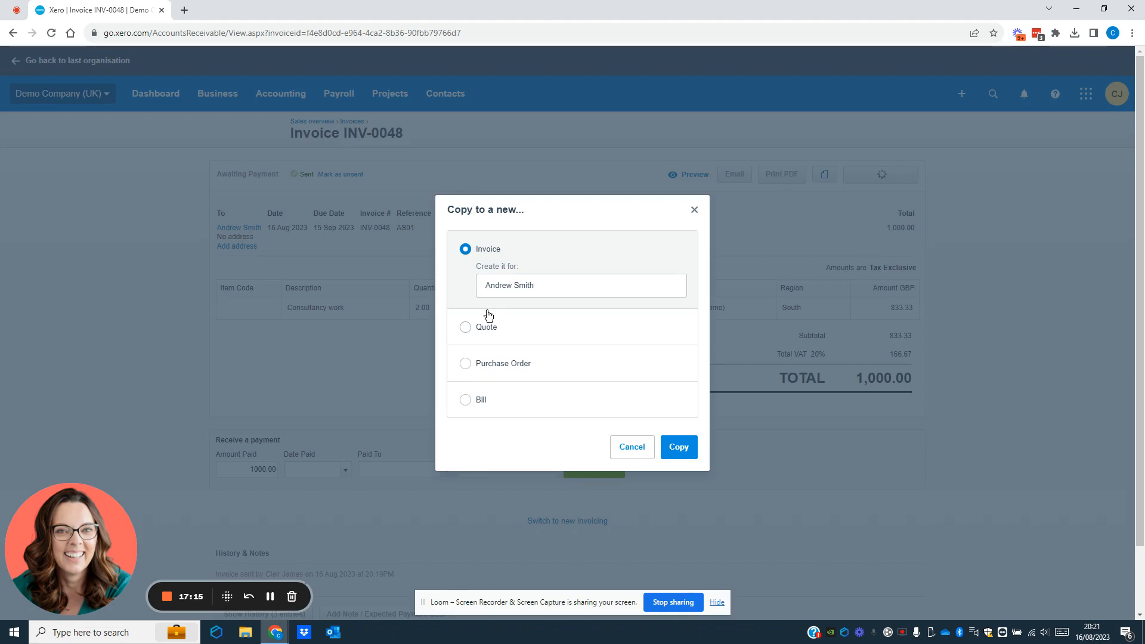
pyautogui.click(677, 454)
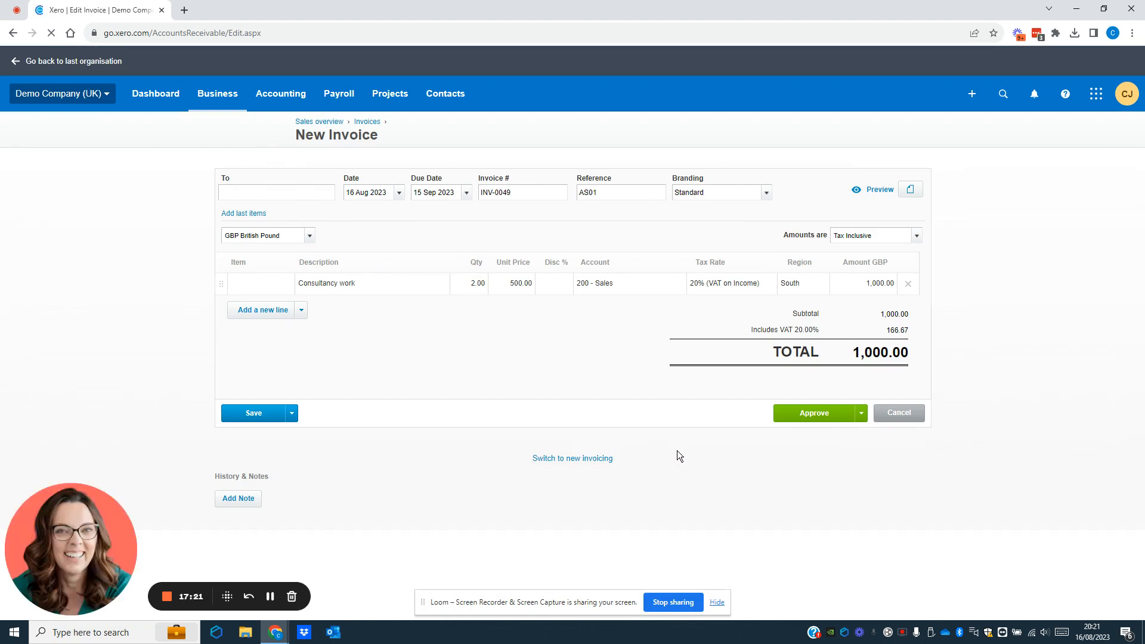
# Step: Date the new invoice 17 Aug 2023, due +30 days on 16 Sep 2023
pyautogui.click(399, 194)
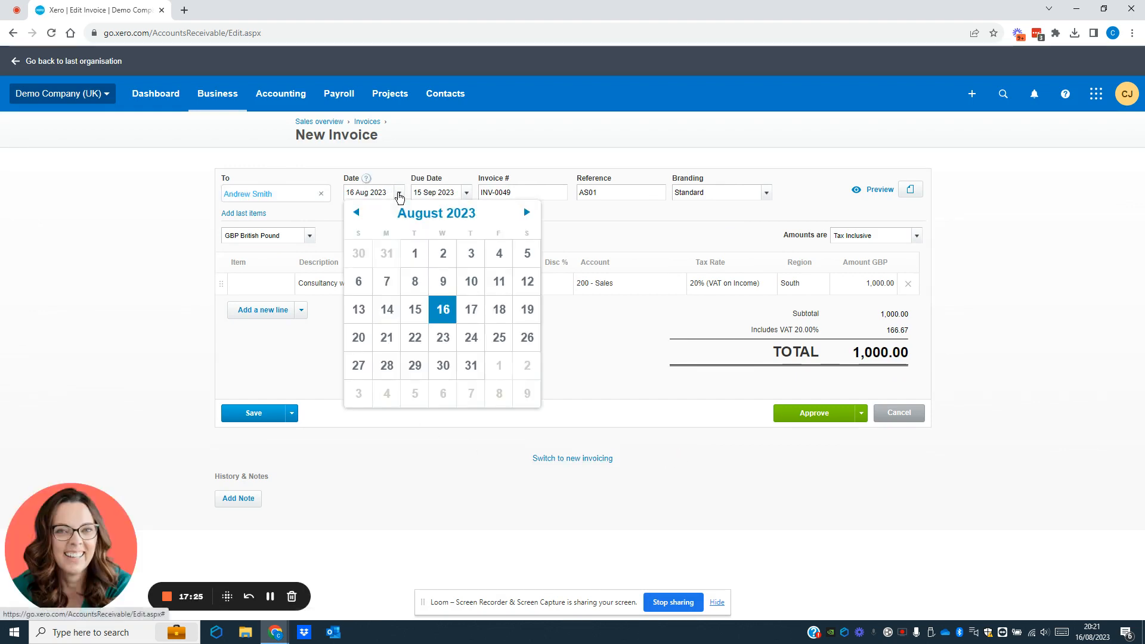
pyautogui.click(471, 311)
pyautogui.press('Tab')
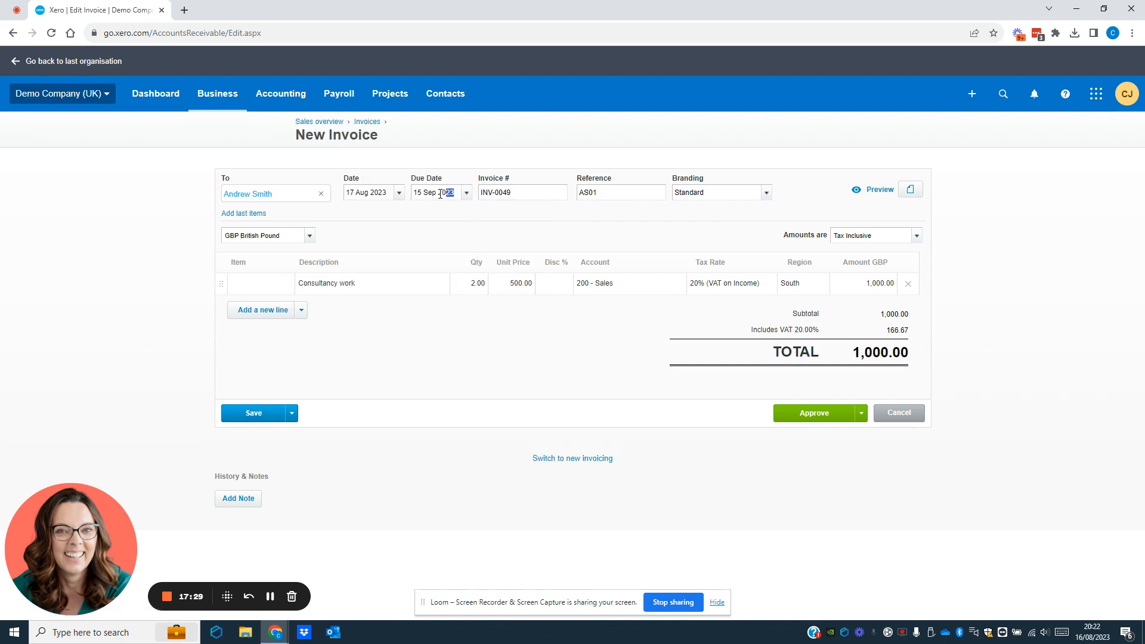
pyautogui.write('+30')
pyautogui.press('Tab')
# Step: Set the Consultancy work quantity to 4 and approve INV-0049 for 2,000.00
pyautogui.click(471, 288)
pyautogui.write('4')
pyautogui.press('Tab')
pyautogui.click(813, 414)
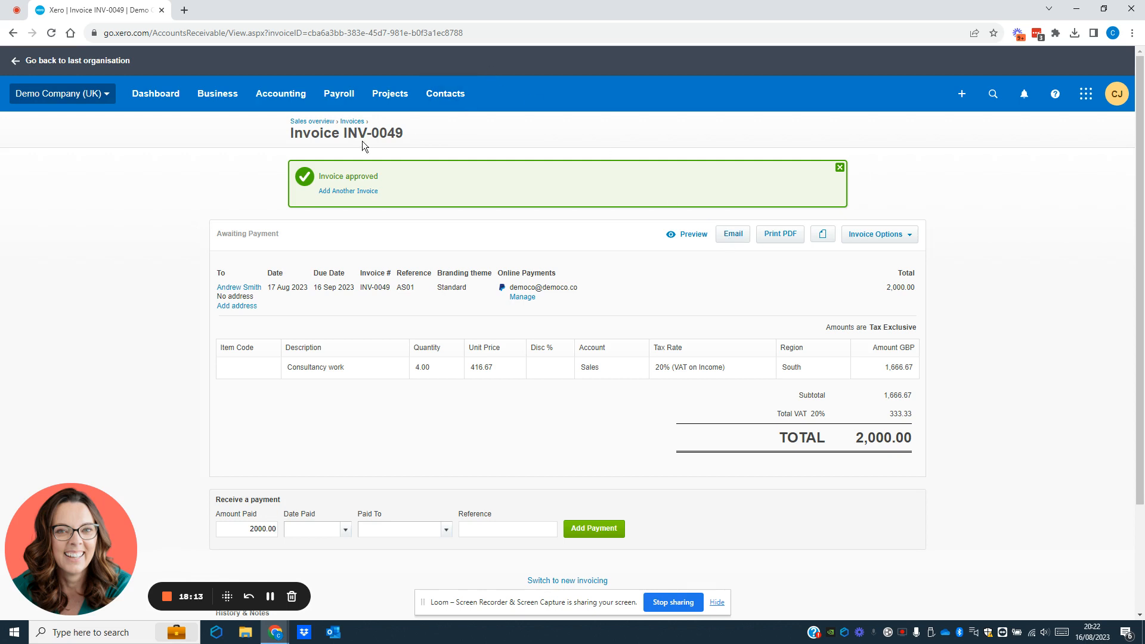
# Step: Return to the invoices list and show its Repeating tab, currently empty
pyautogui.click(355, 123)
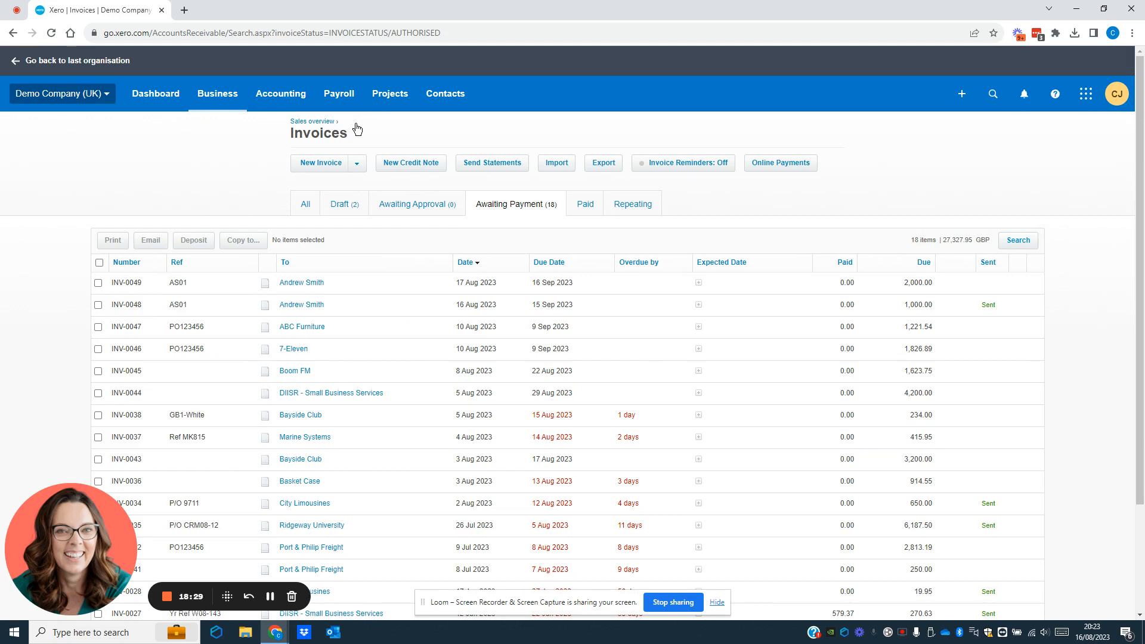
pyautogui.click(634, 204)
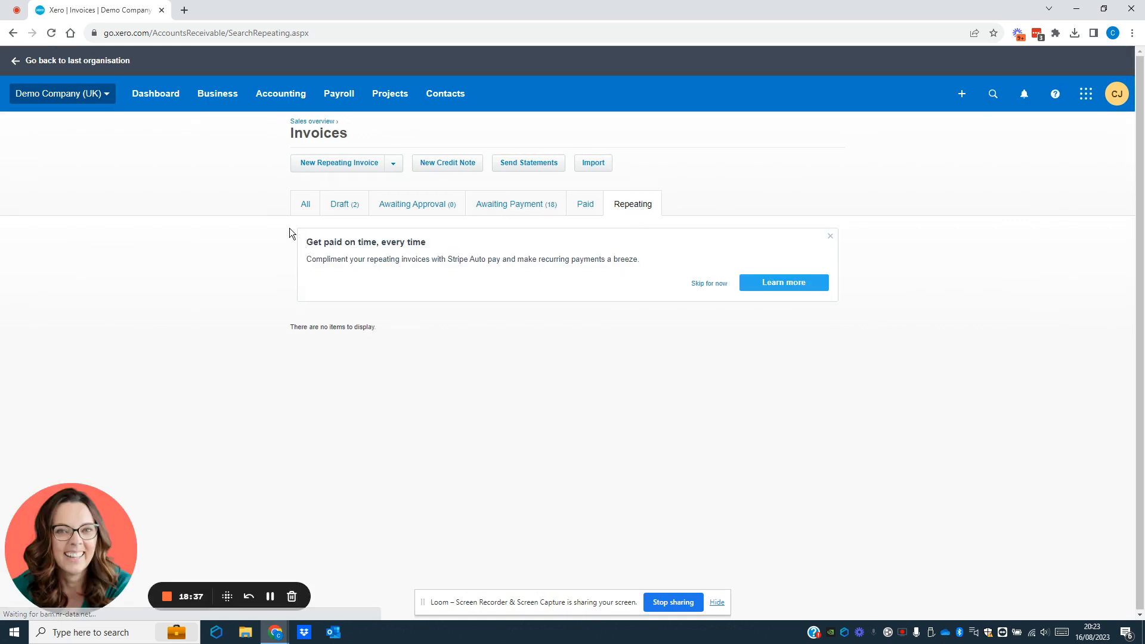
# Step: Open a blank New Repeating Invoice form, repeating every 1 month
pyautogui.click(392, 168)
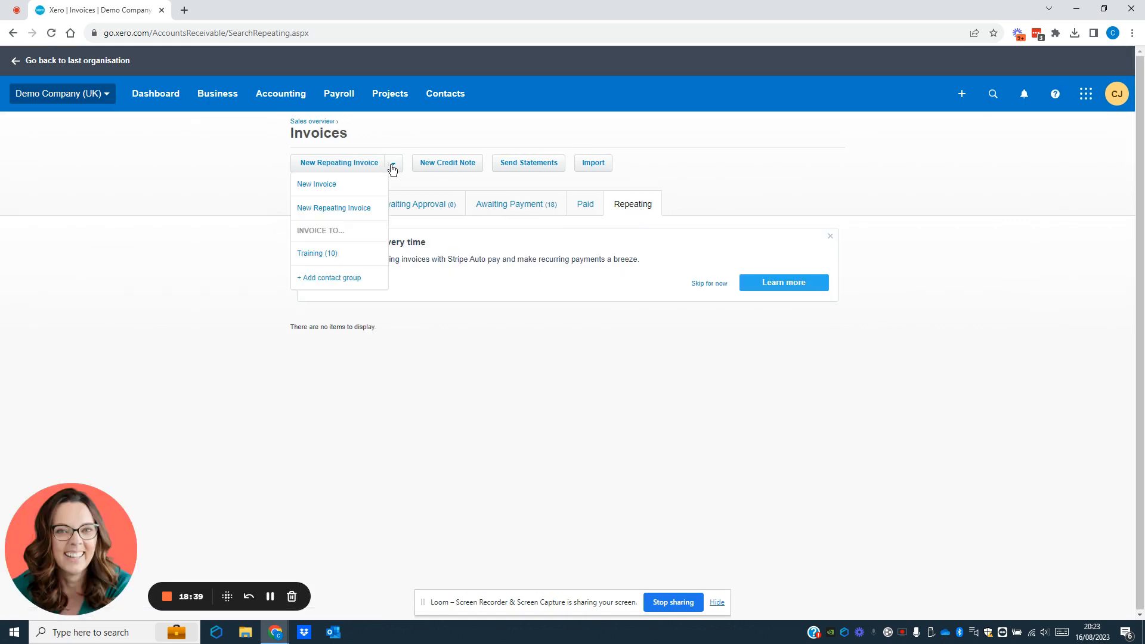
pyautogui.click(339, 209)
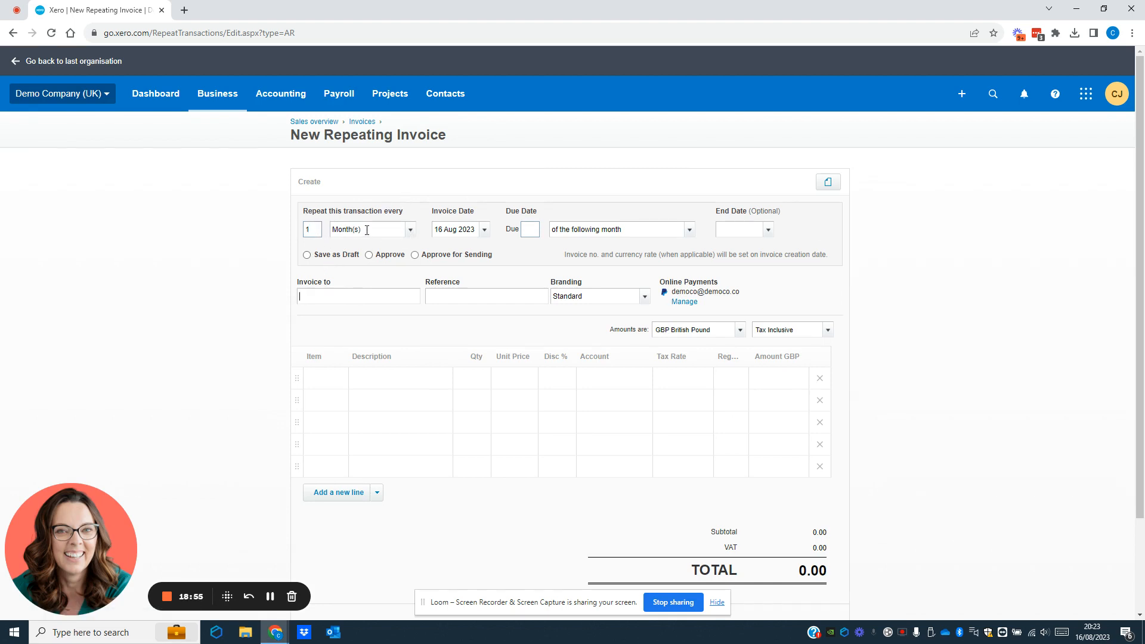
# Step: Set the Invoice Date to 17 Aug 2023 and Due to 30 day(s) after the invoice date
pyautogui.click(486, 235)
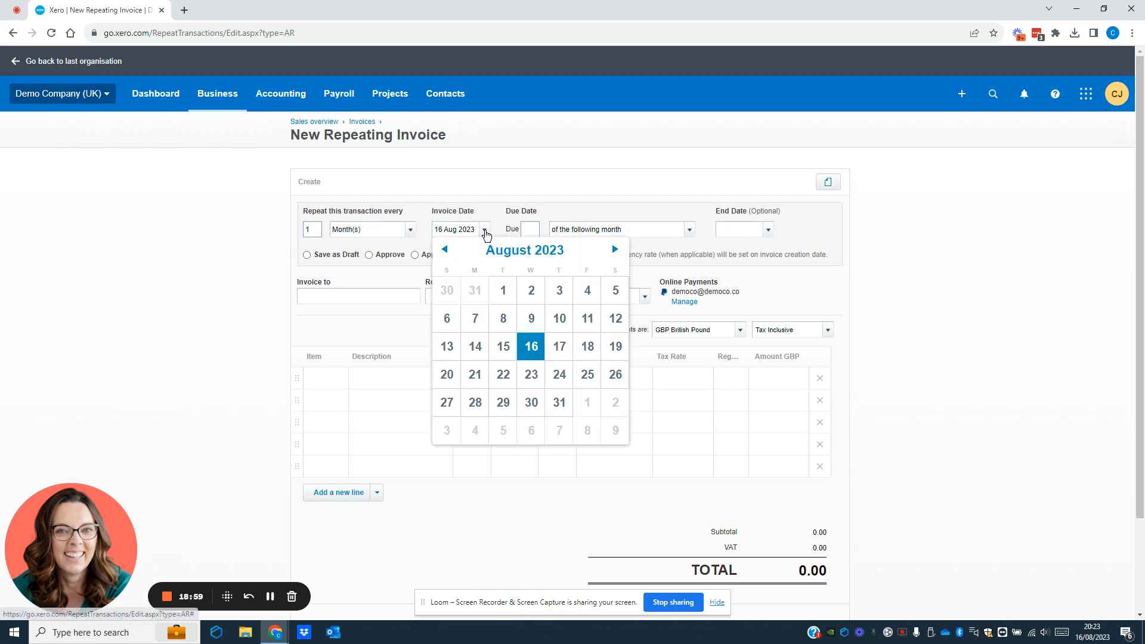
pyautogui.click(559, 346)
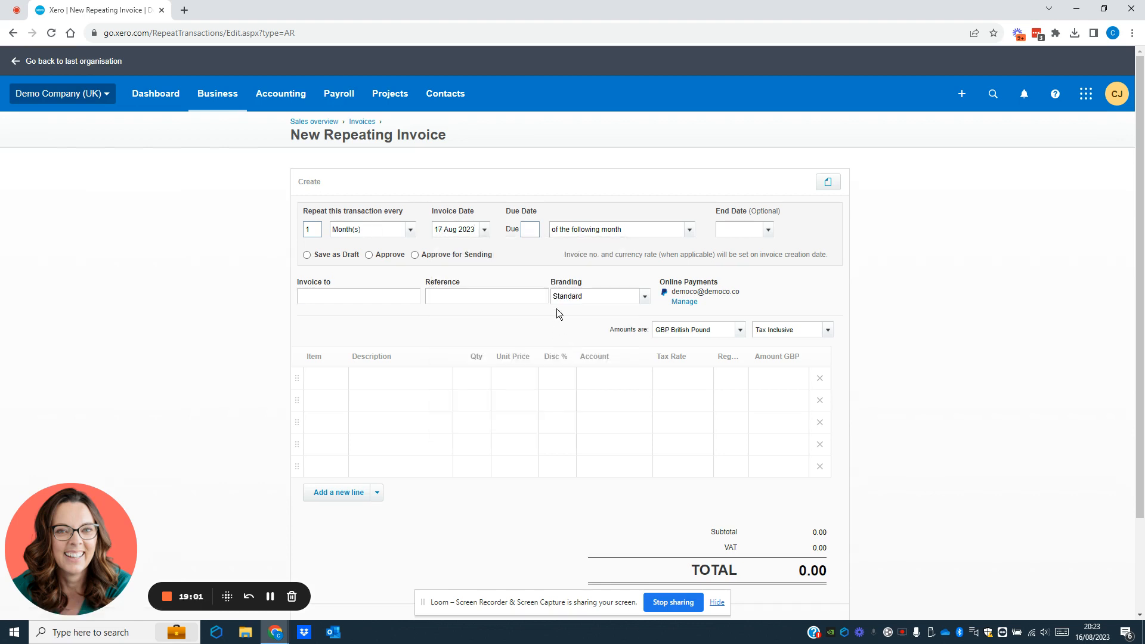
pyautogui.click(535, 230)
pyautogui.write('30')
pyautogui.click(689, 229)
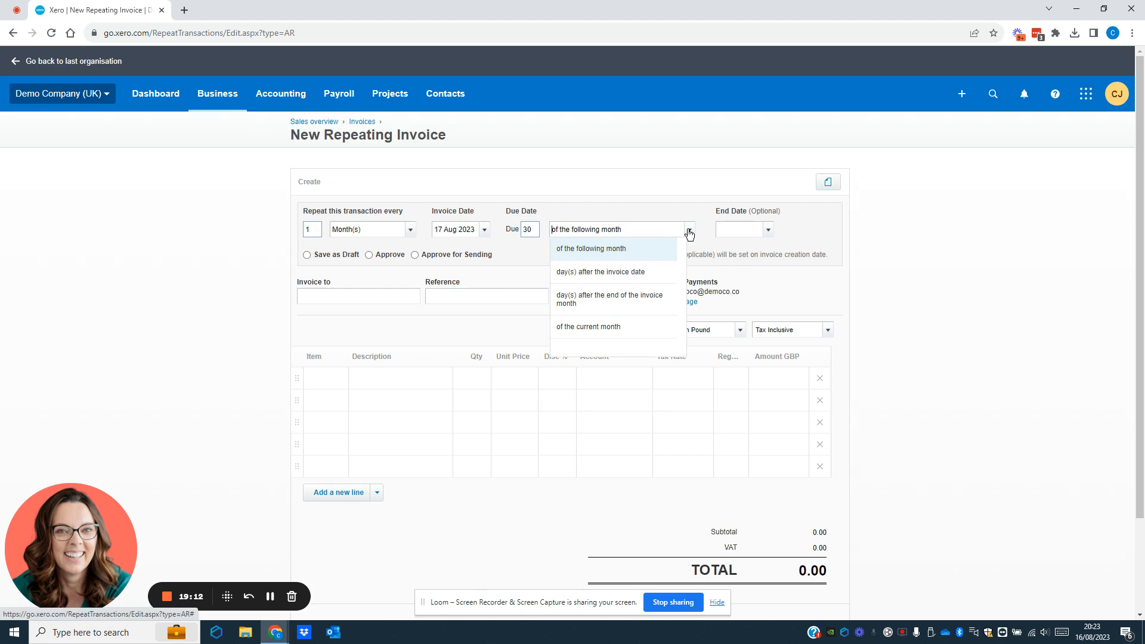
pyautogui.click(617, 275)
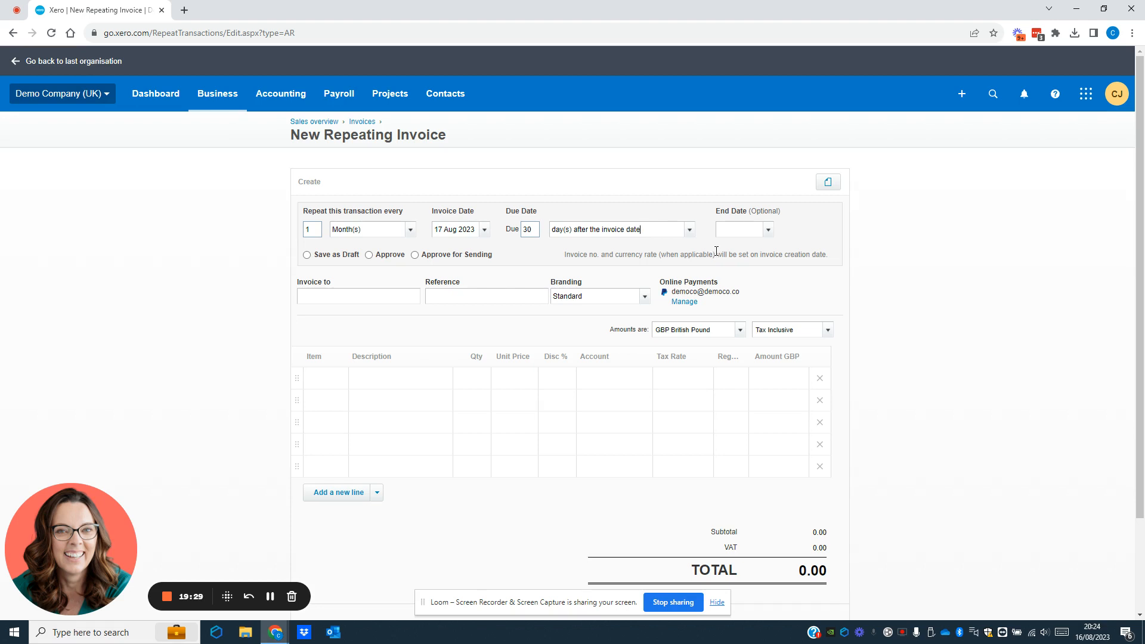
# Step: Page the End Date calendar forward to August 2024 and pick the 17th
pyautogui.click(769, 230)
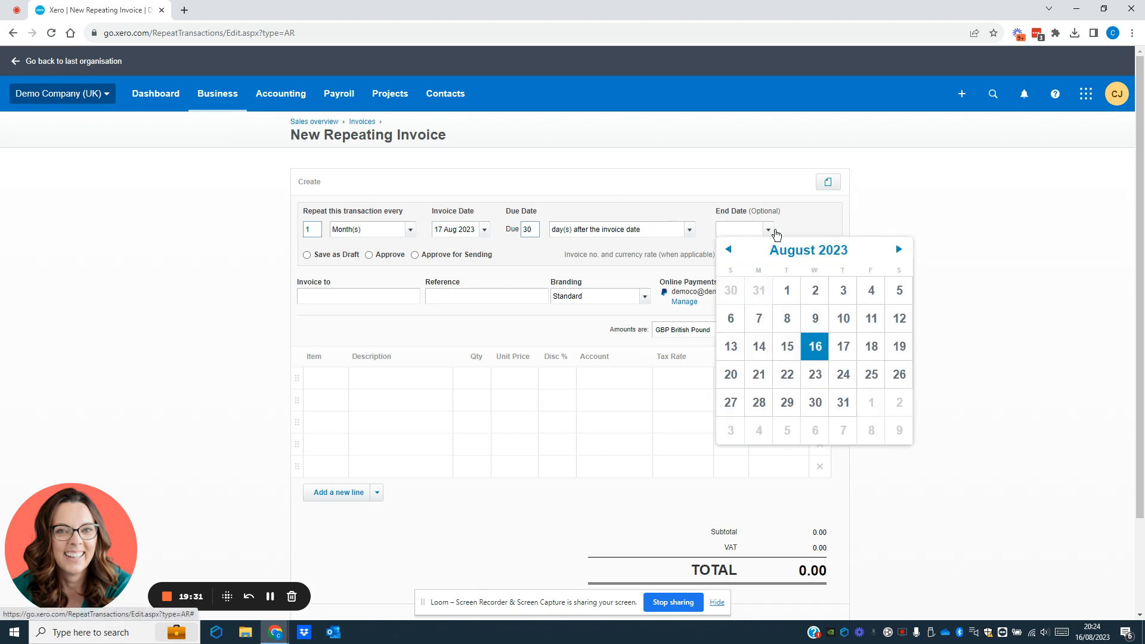
pyautogui.click(900, 250)
pyautogui.click(900, 251)
pyautogui.click(900, 251)
pyautogui.click(900, 252)
pyautogui.click(901, 251)
pyautogui.click(901, 251)
pyautogui.click(900, 251)
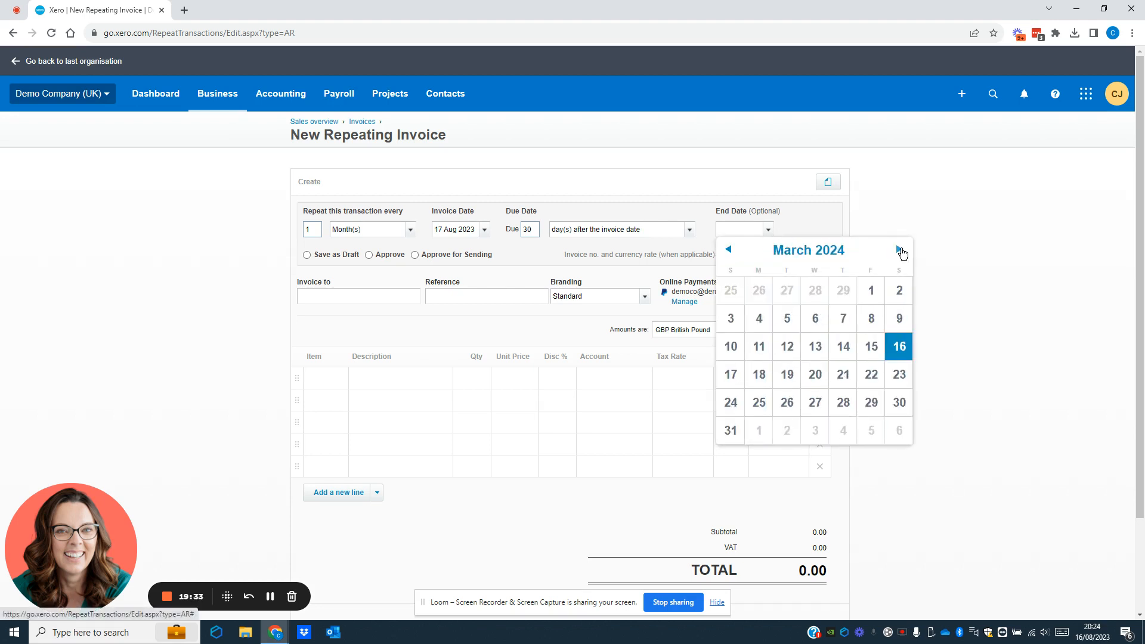
pyautogui.click(900, 251)
pyautogui.click(900, 251)
pyautogui.click(900, 251)
pyautogui.click(900, 251)
pyautogui.click(900, 251)
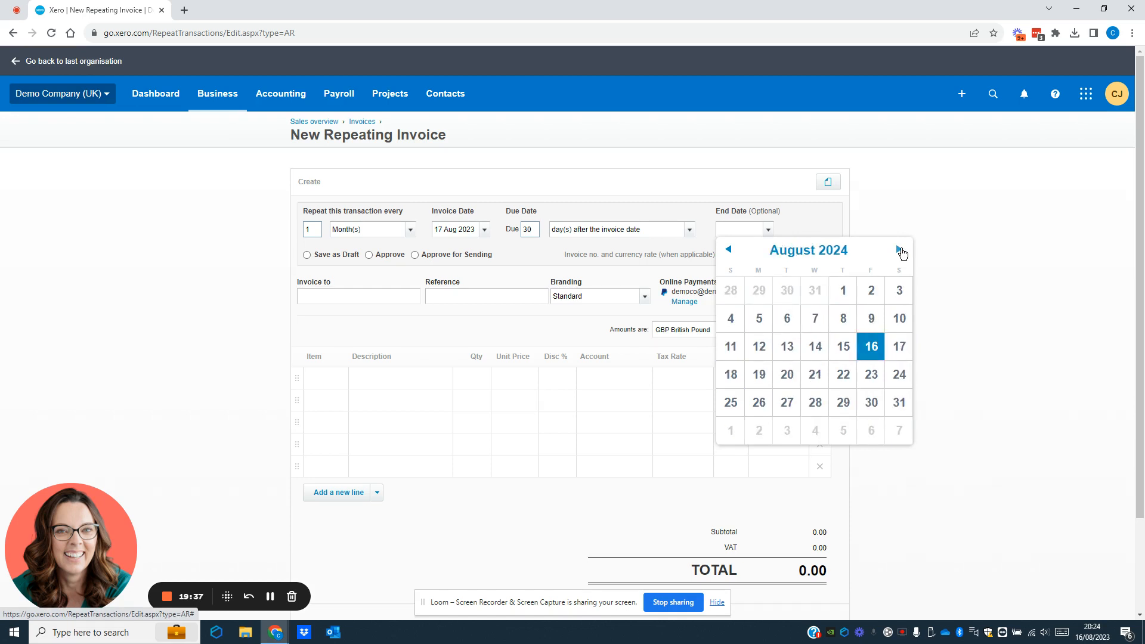
pyautogui.click(899, 347)
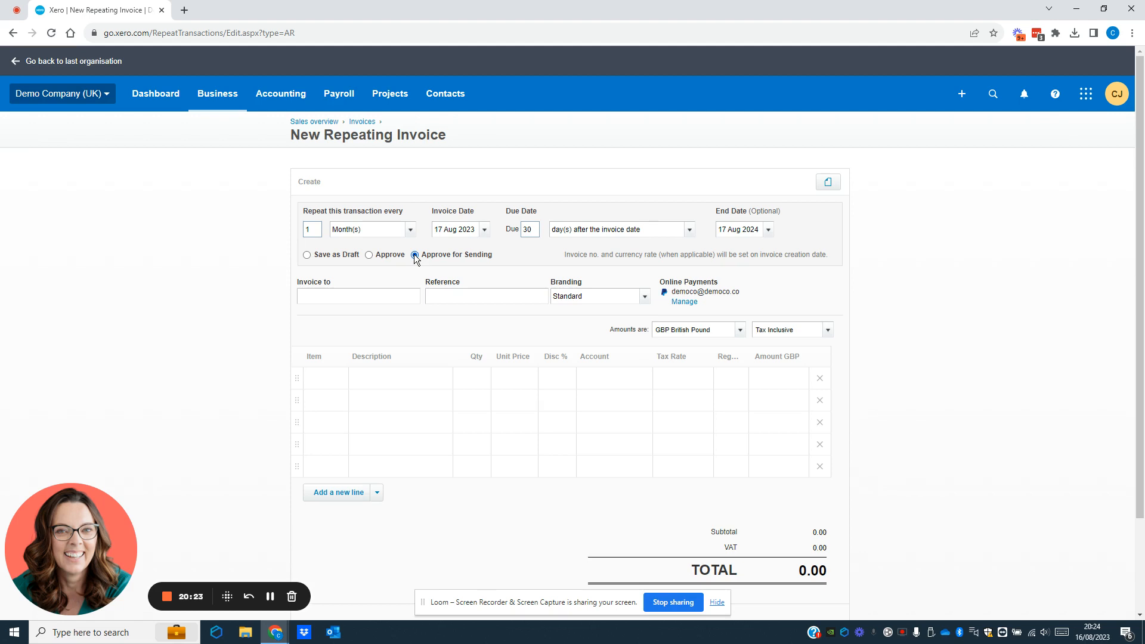
# Step: Bill the invoice to the existing customer contact picked from the suggestions
pyautogui.click(328, 300)
pyautogui.write('aNDREW')
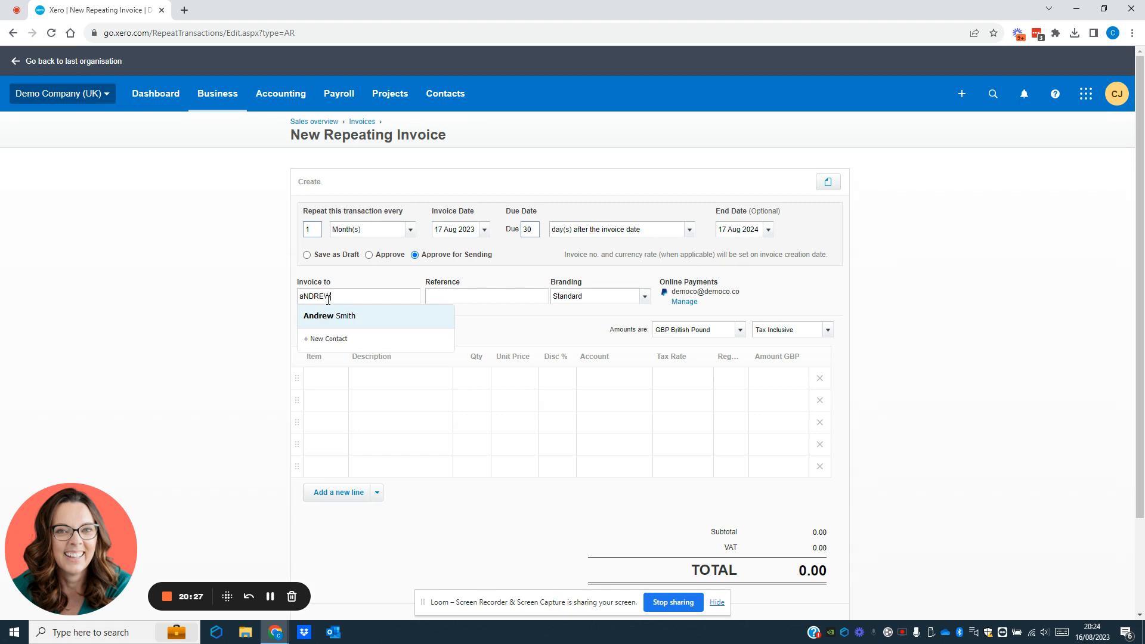
pyautogui.click(330, 320)
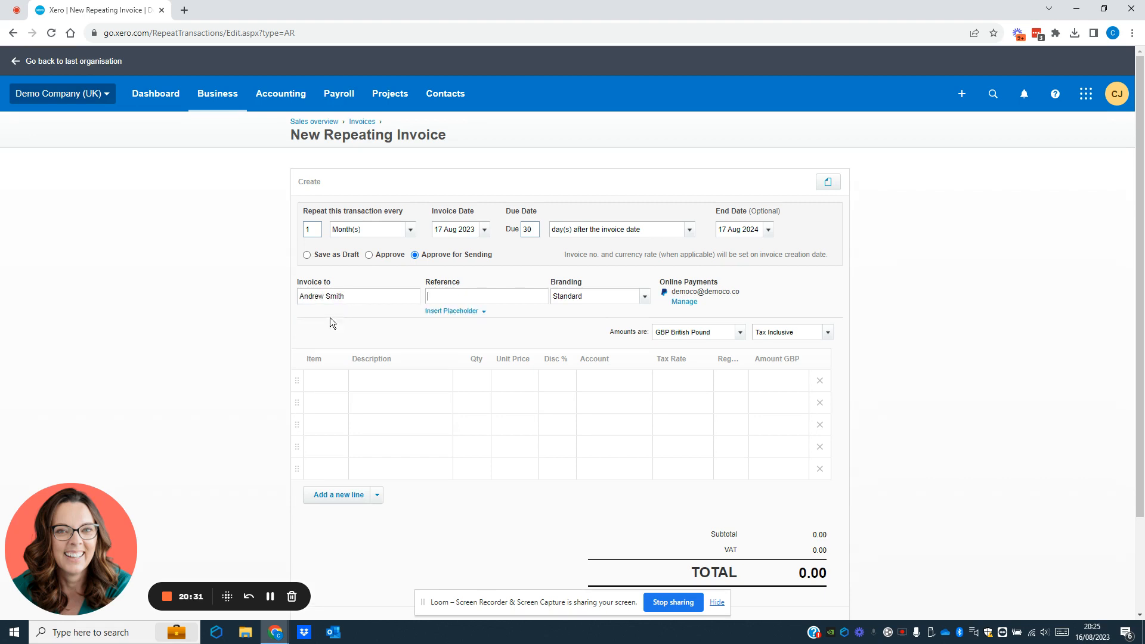
# Step: Enter the reference 'Monthly retainer' and keep the Standard branding theme
pyautogui.write('Monthly retainer')
pyautogui.press('Tab')
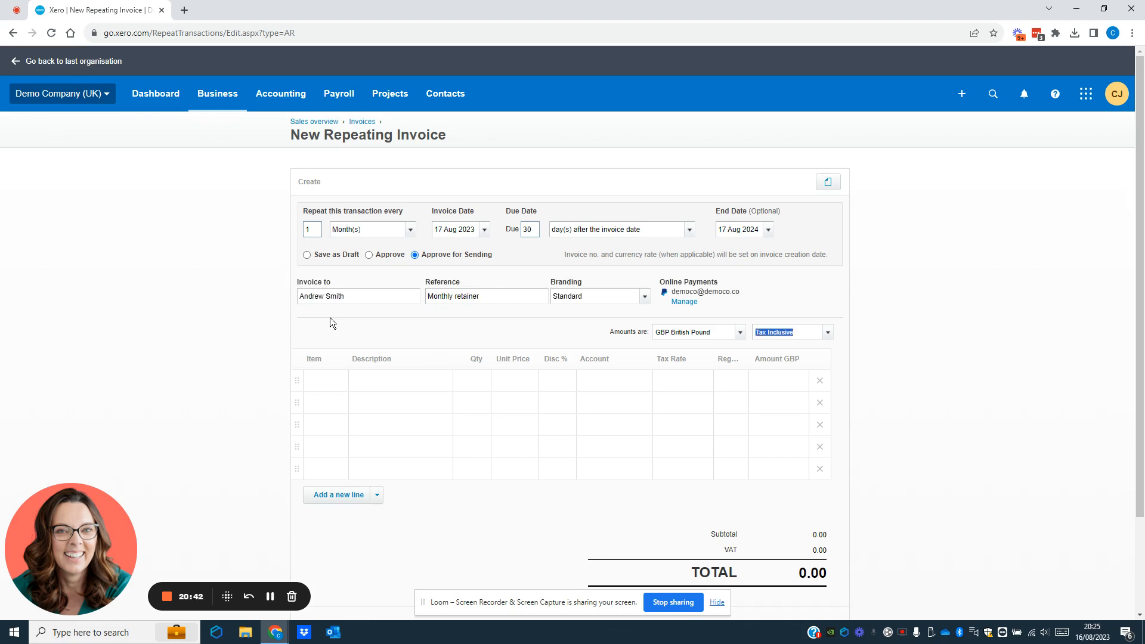
pyautogui.click(645, 297)
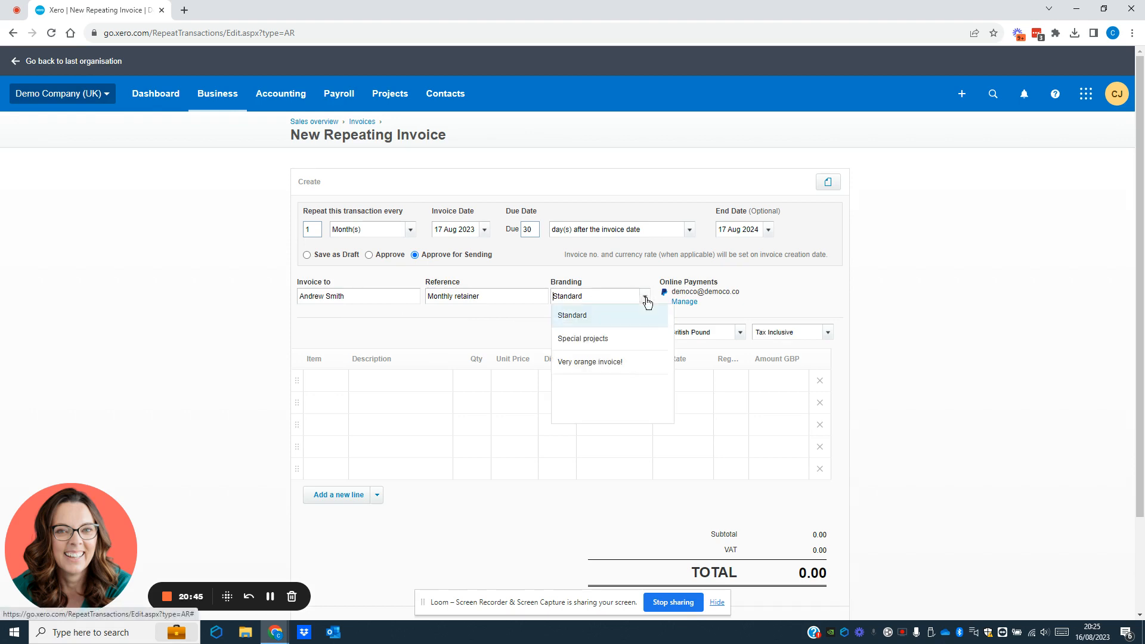
pyautogui.click(571, 315)
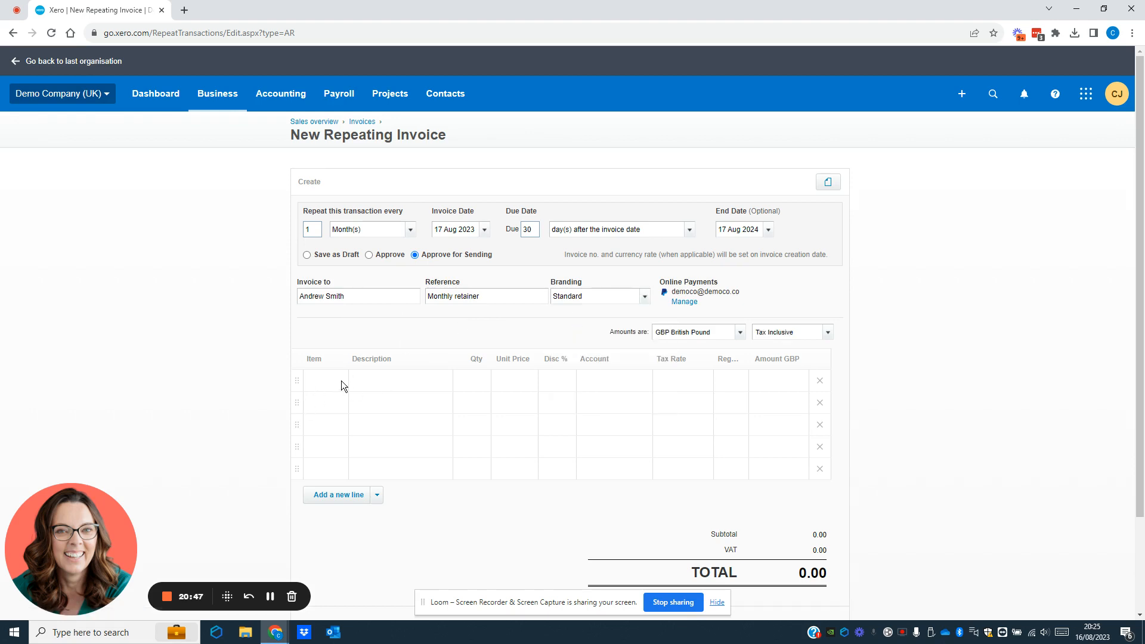
# Step: Add a 'Consultancy work' line of 10 at 500 on account 200 - Sales
pyautogui.click(360, 379)
pyautogui.write('Consultancy work')
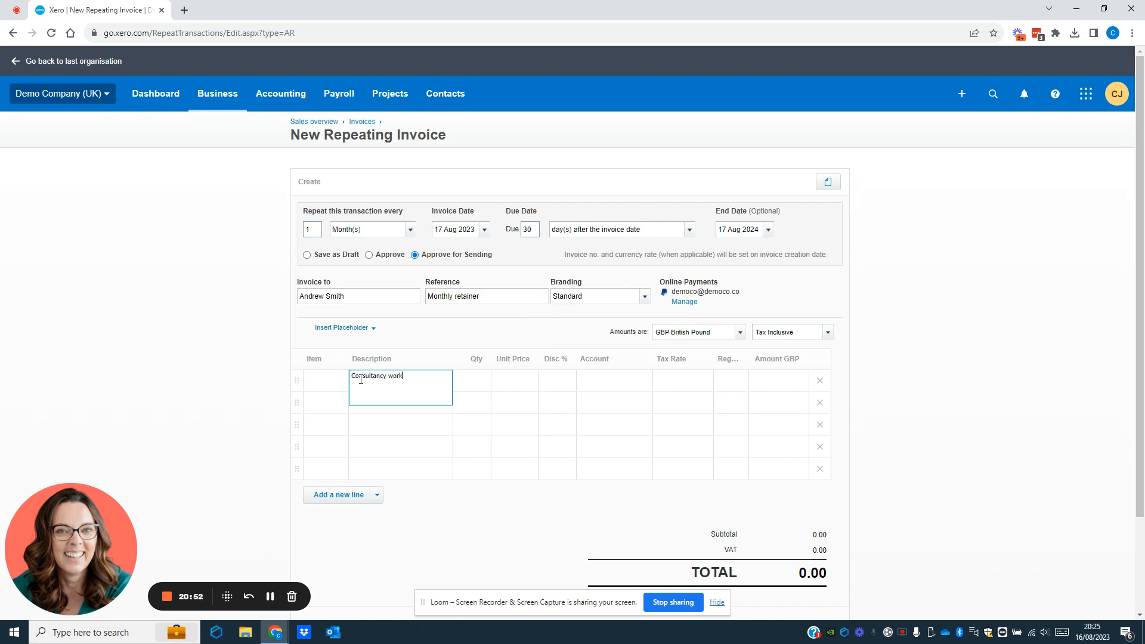
pyautogui.press('Tab')
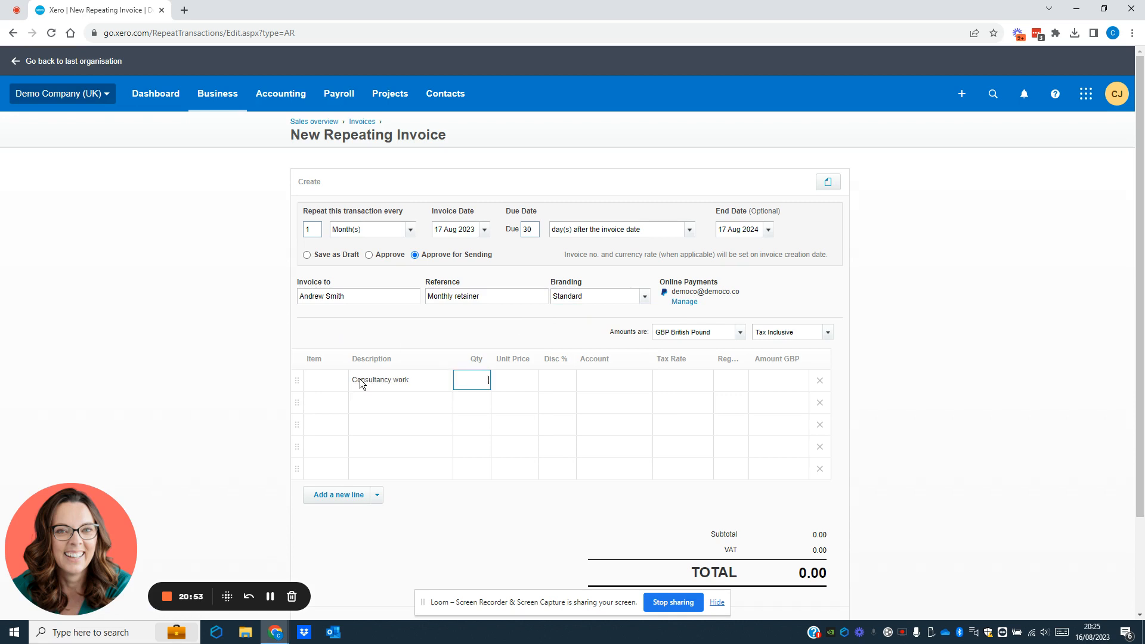
pyautogui.write('10')
pyautogui.press('Tab')
pyautogui.write('500')
pyautogui.press('Tab')
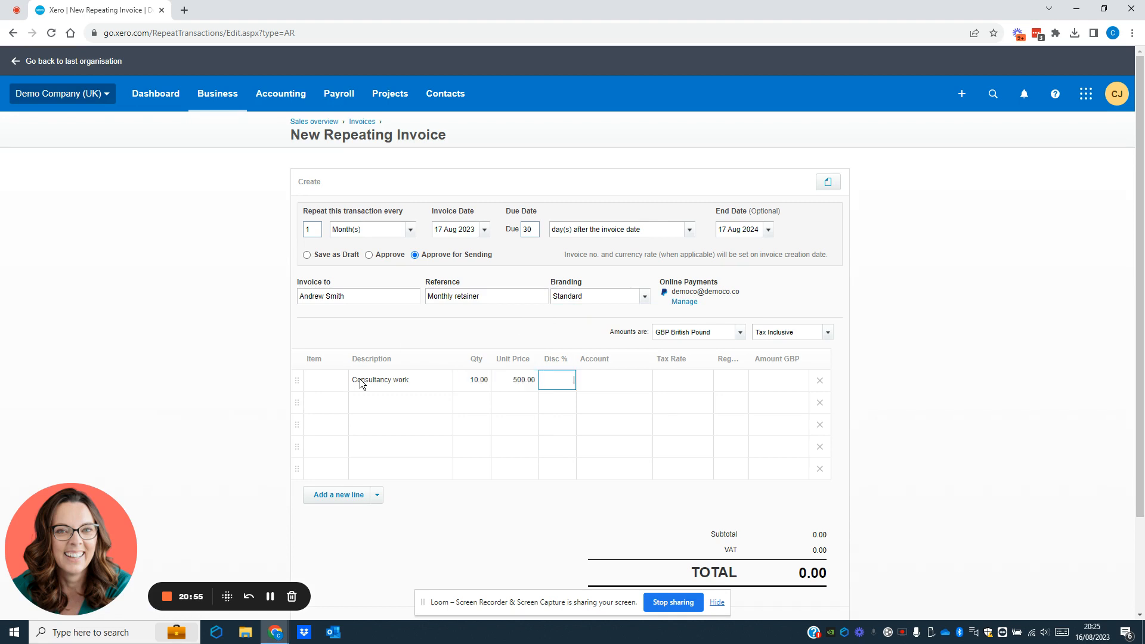
pyautogui.press('Tab')
pyautogui.write('200')
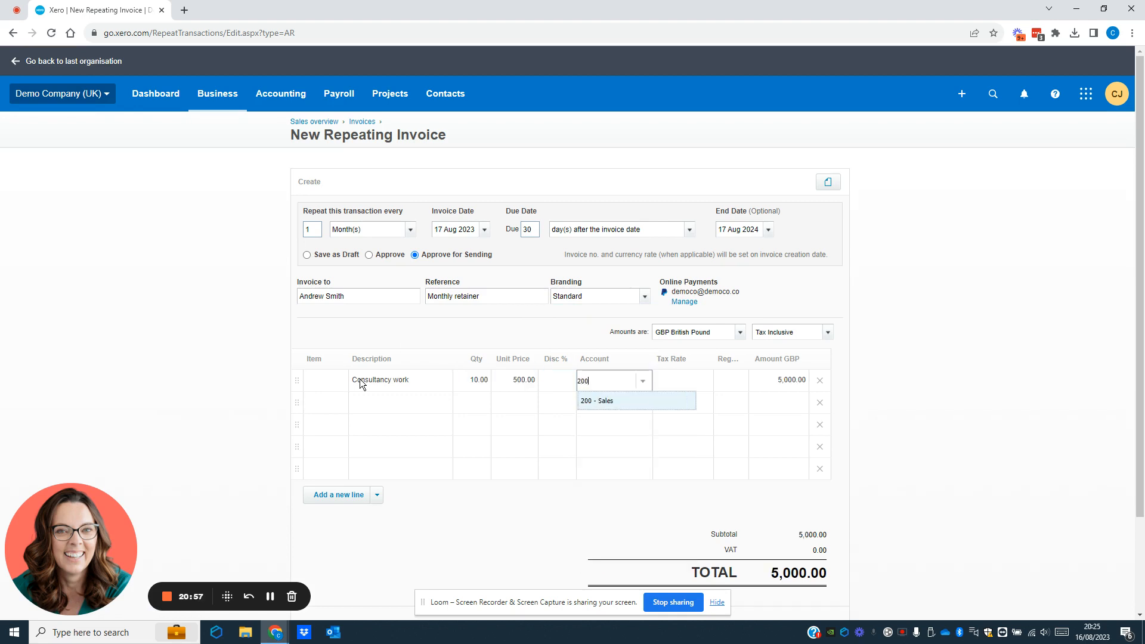
pyautogui.press('Tab')
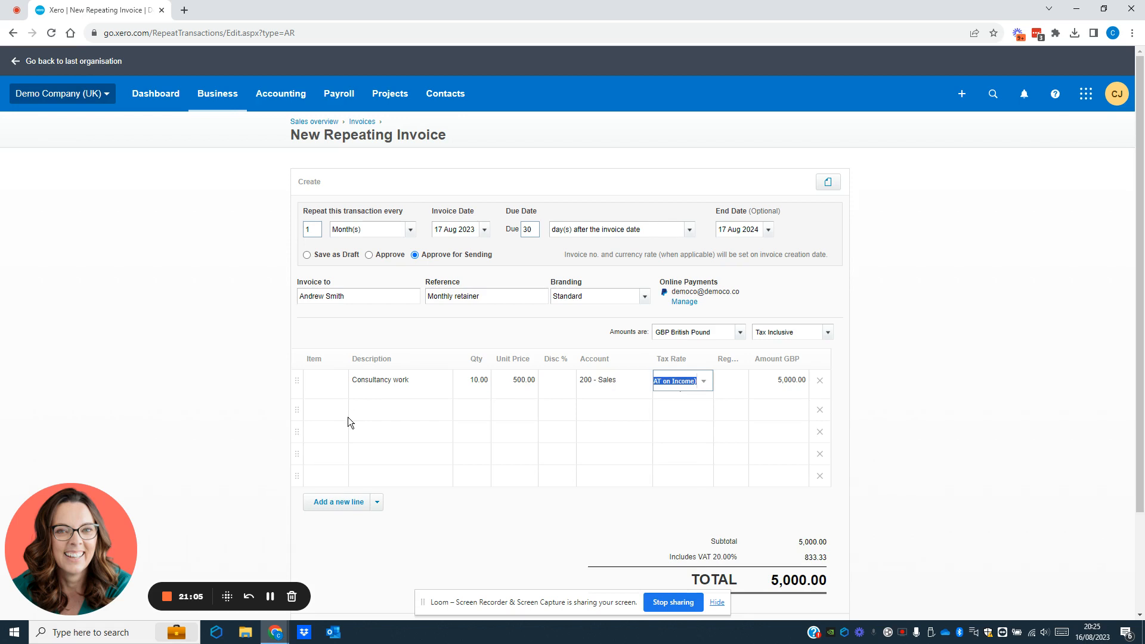
pyautogui.scroll(-2, 353, 418)
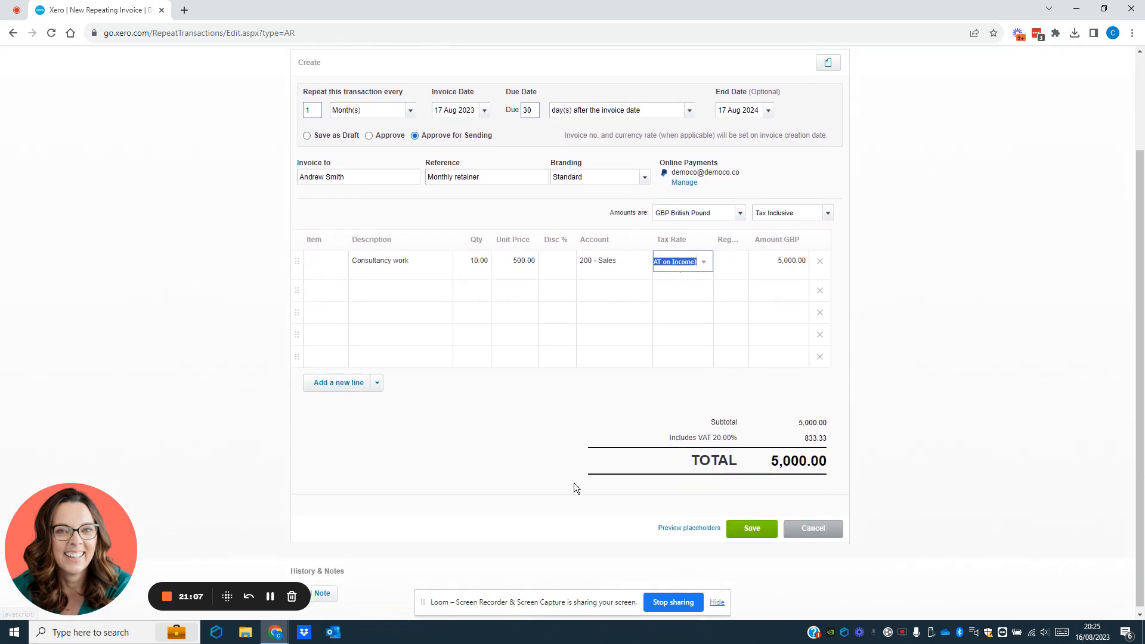
# Step: Save the invoice and confirm message settings with the recipient's e-mail address in To
pyautogui.click(752, 529)
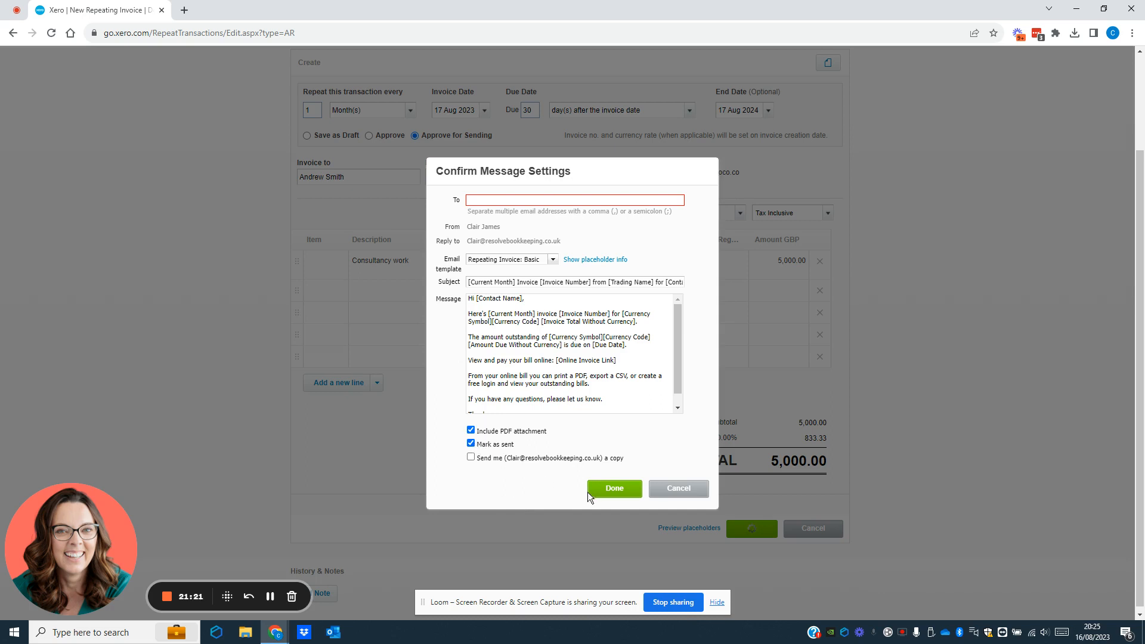
pyautogui.click(620, 493)
pyautogui.click(469, 229)
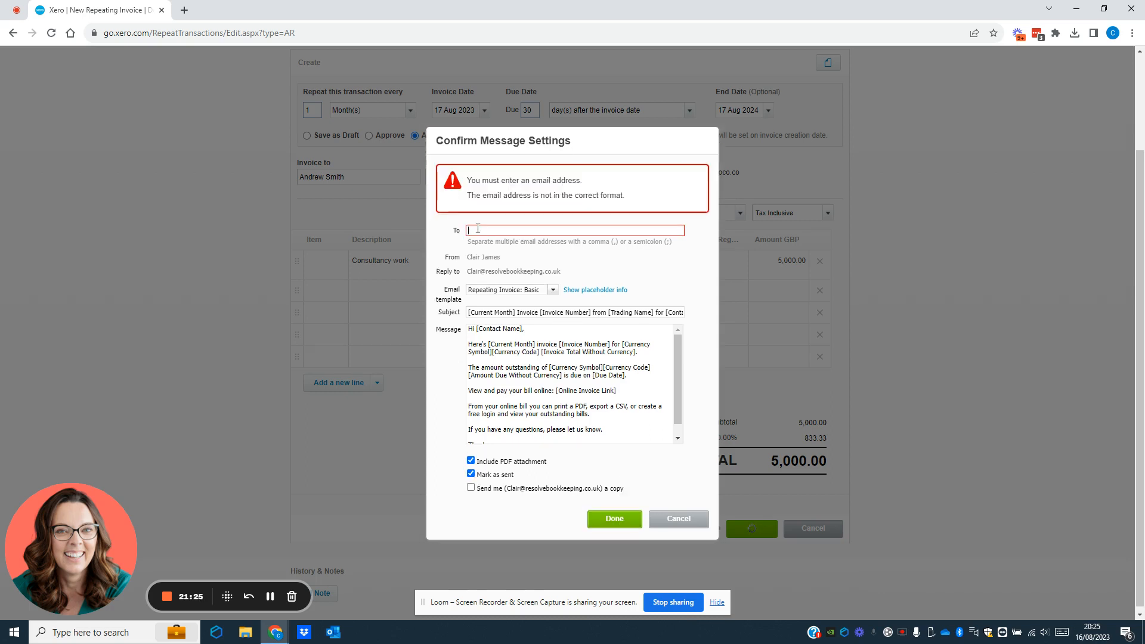
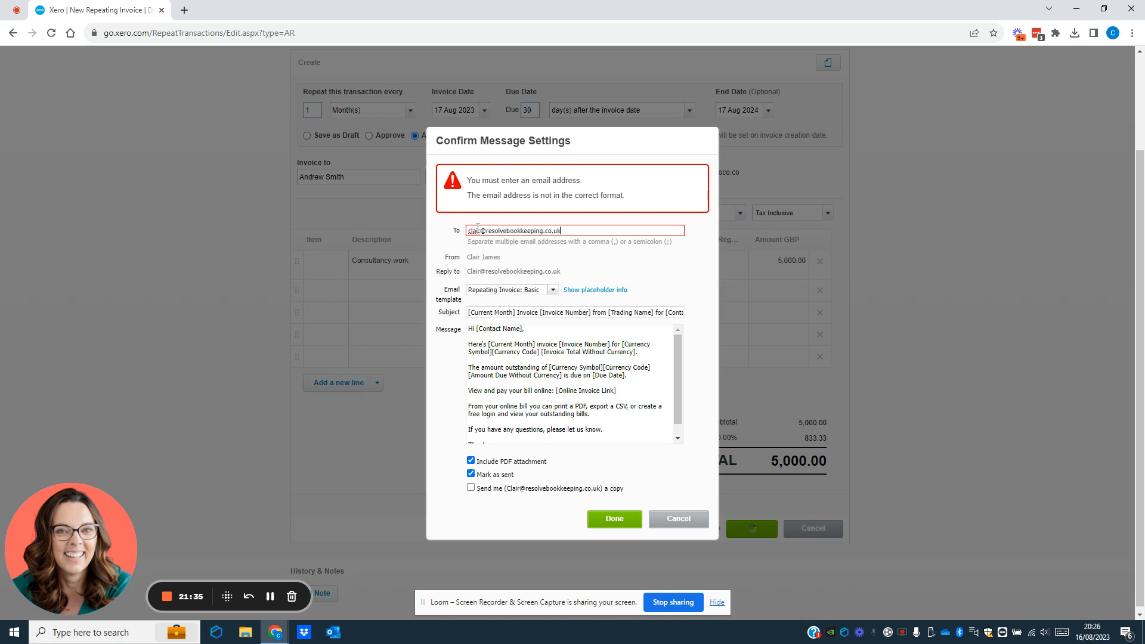
pyautogui.click(613, 519)
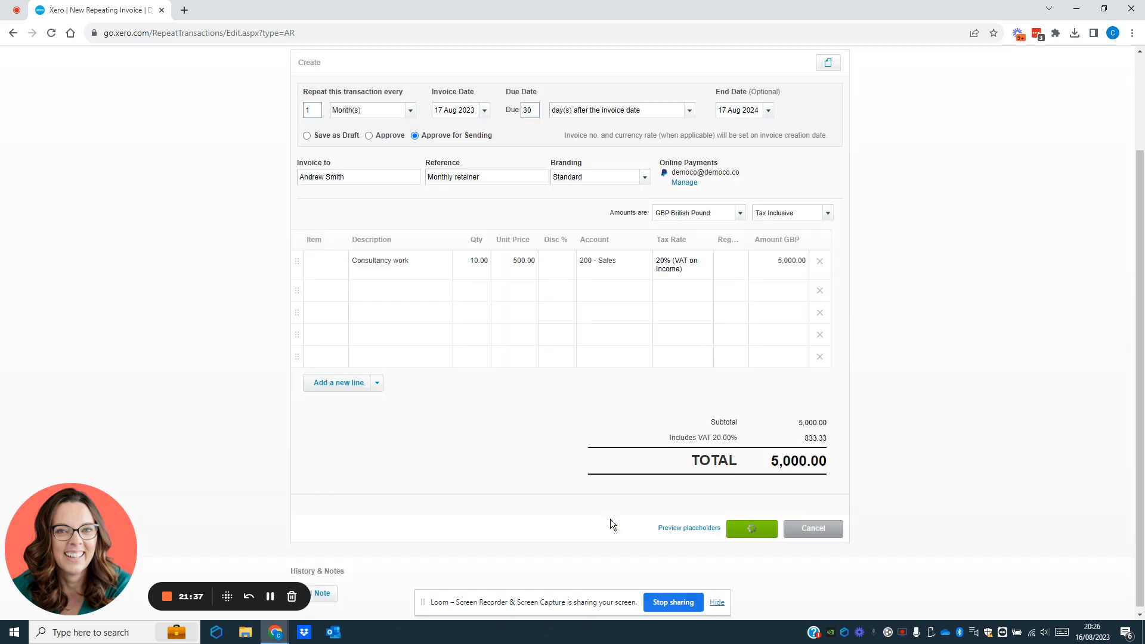